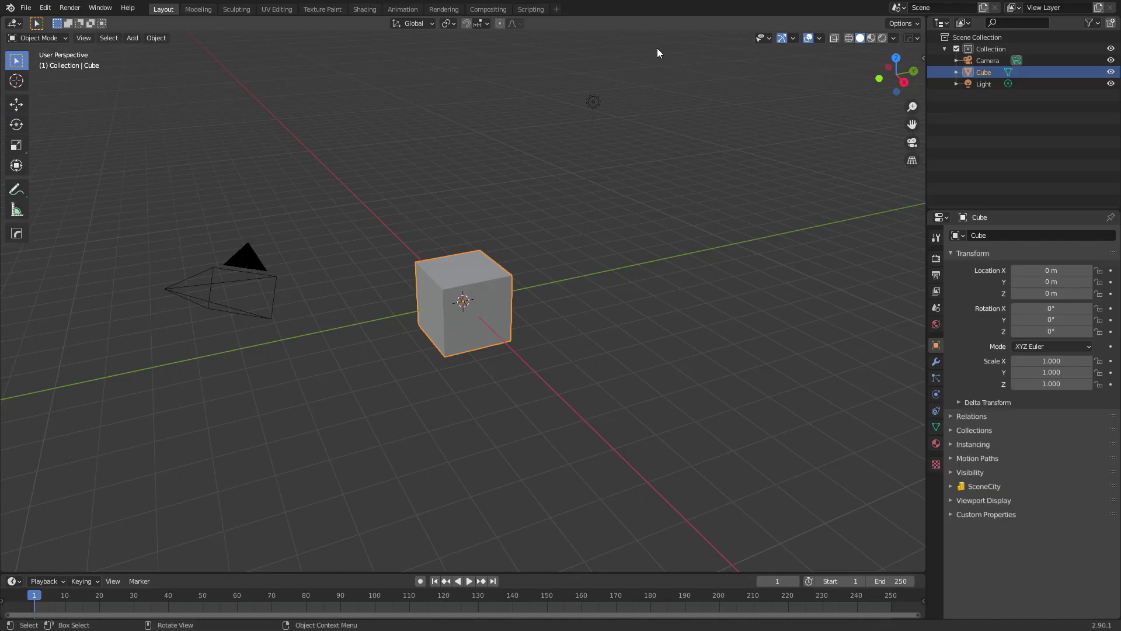
- Append the GreebleKei collection from Markom3D_Kitbash_Set.blend
{"action": "left_click", "coordinate": [25, 8]}
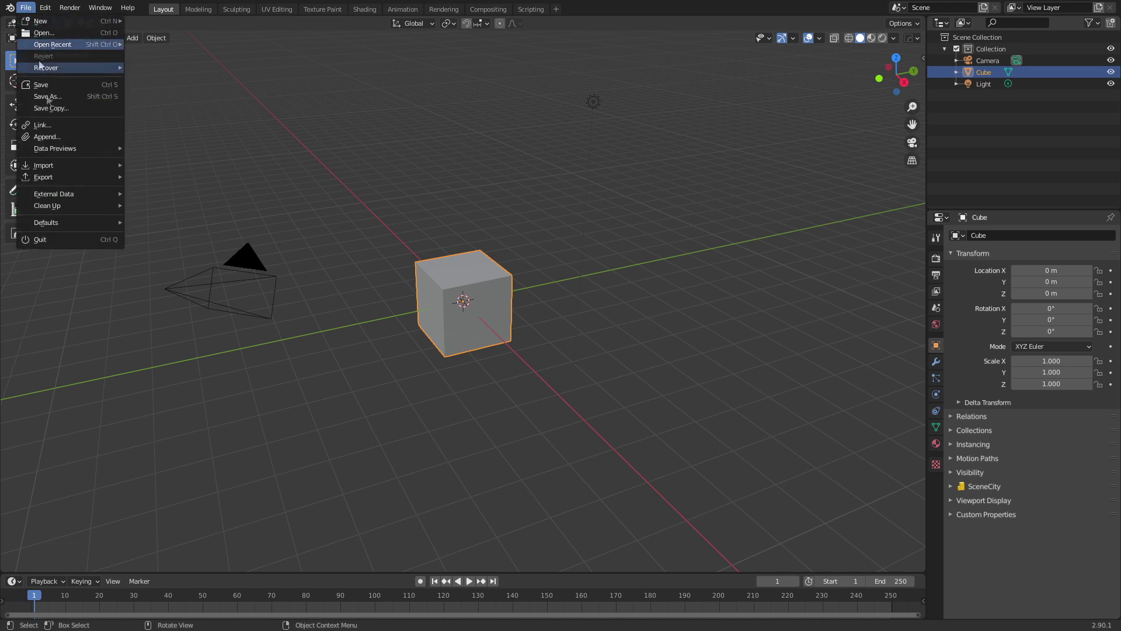
{"action": "left_click", "coordinate": [57, 139]}
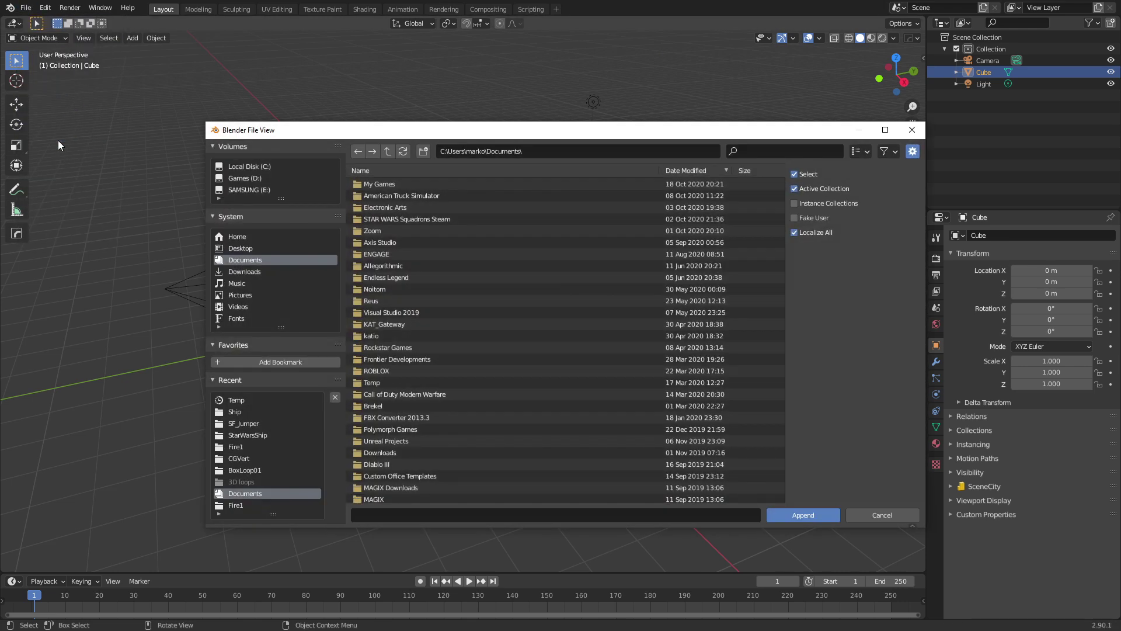
{"action": "left_click", "coordinate": [285, 400]}
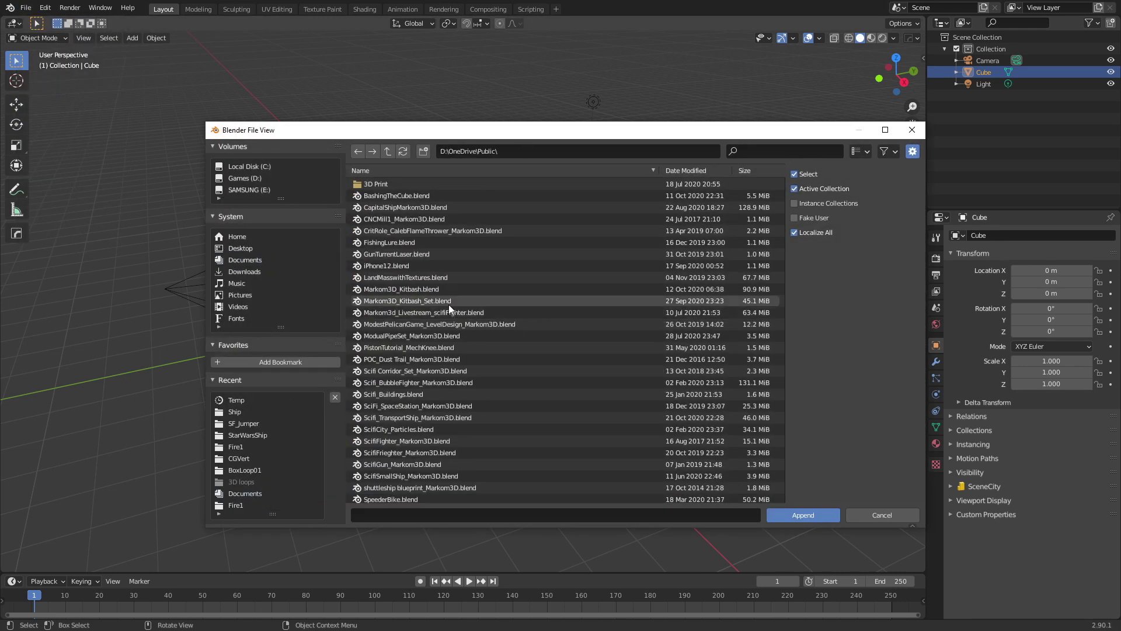
{"action": "double_click", "coordinate": [449, 301]}
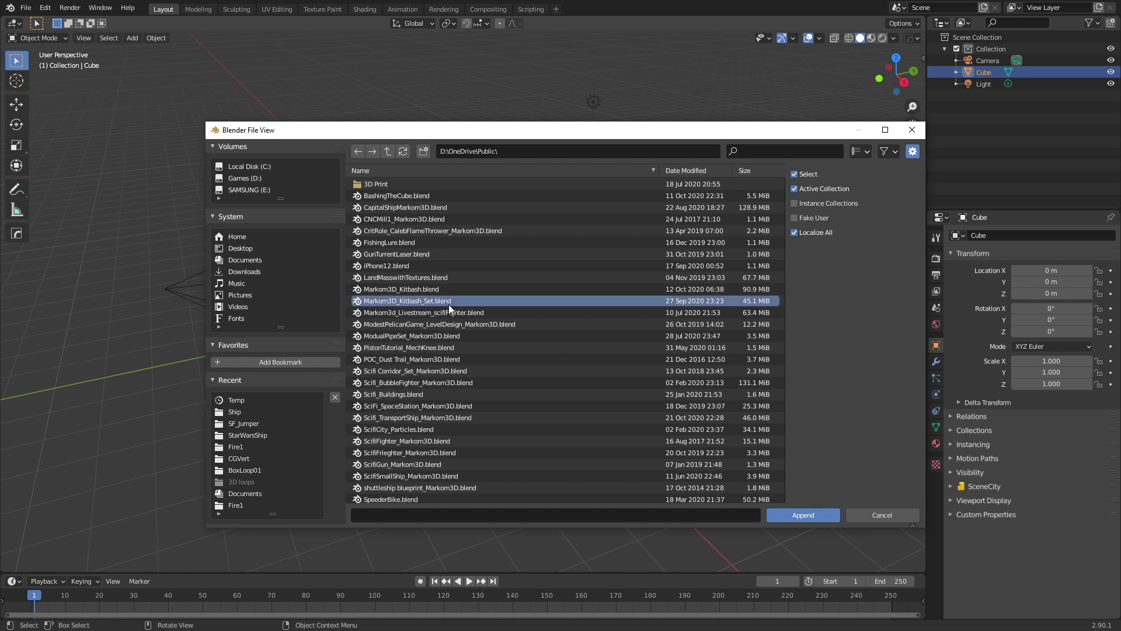
{"action": "left_click", "coordinate": [418, 195]}
{"action": "double_click", "coordinate": [419, 196]}
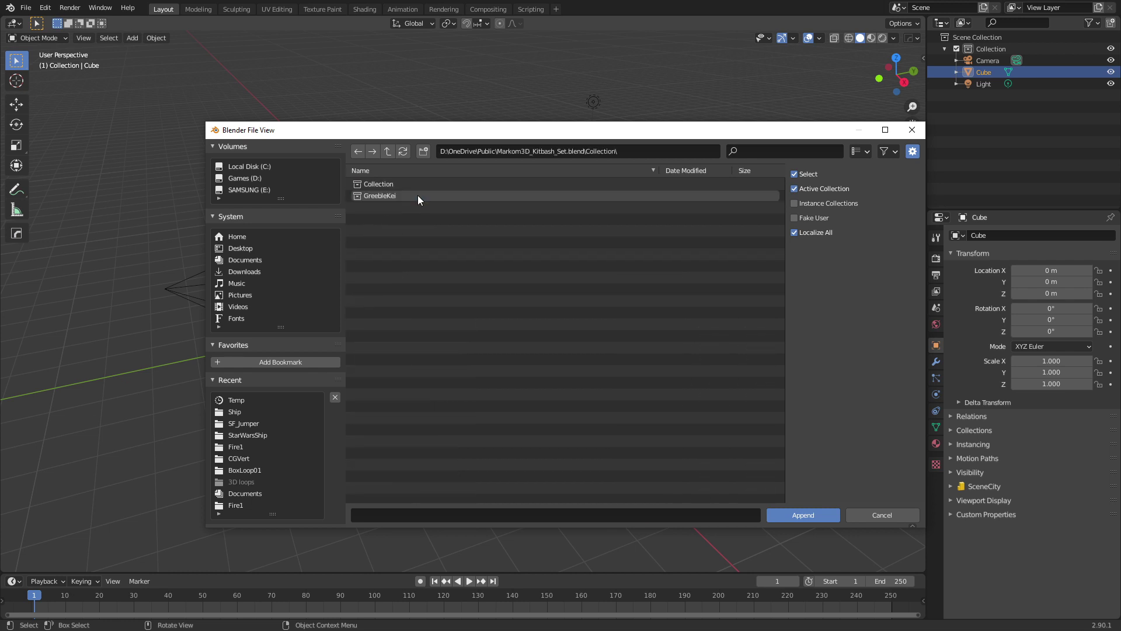
{"action": "left_click", "coordinate": [418, 195]}
{"action": "double_click", "coordinate": [418, 195]}
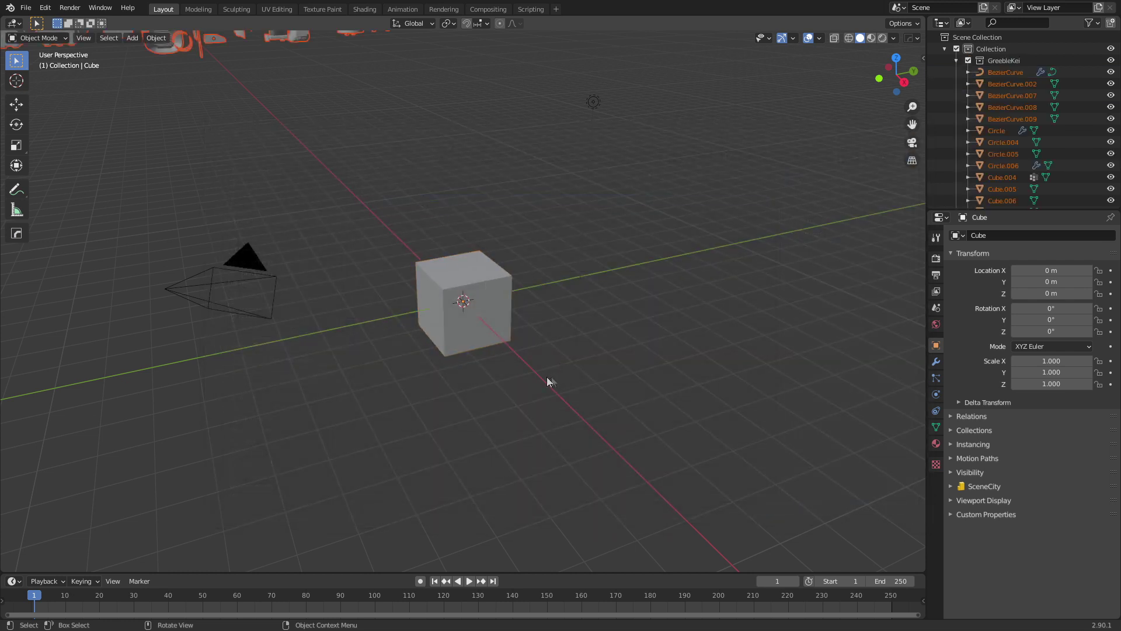
- Delete the square plate at the far end of the second row of flat hull panels
{"action": "middle_click_drag", "start_coordinate": [547, 377], "coordinate": [478, 315]}
{"action": "scroll", "coordinate": [405, 328], "scroll_direction": "down", "scroll_amount": 8}
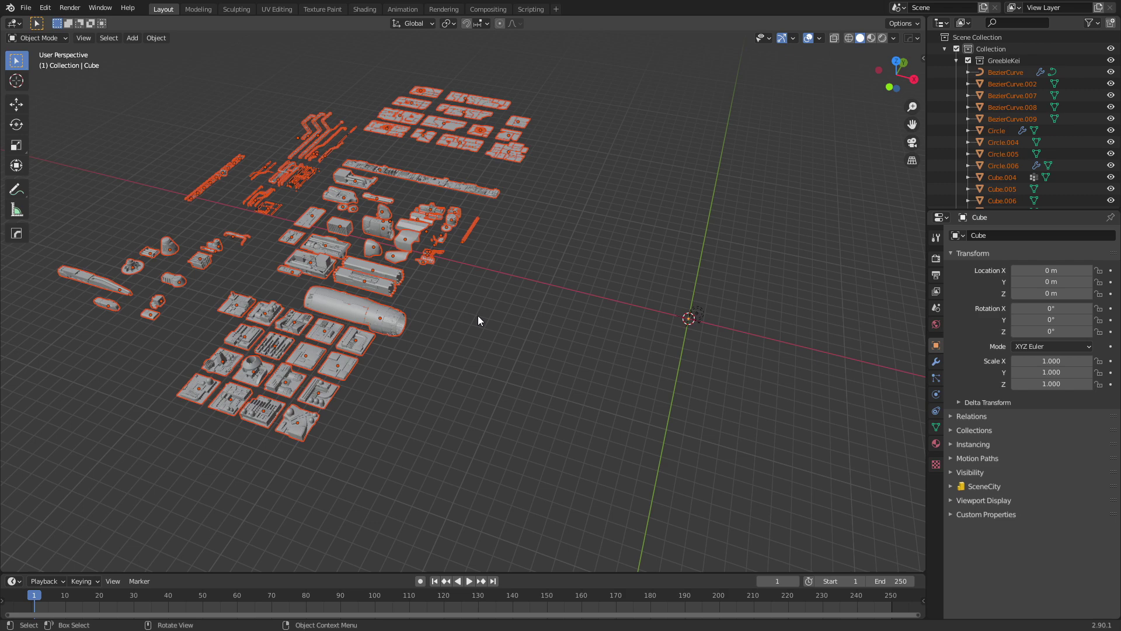
{"action": "middle_click_drag", "start_coordinate": [468, 191], "coordinate": [503, 380], "text": "shift"}
{"action": "scroll", "coordinate": [503, 380], "scroll_direction": "up", "scroll_amount": 3}
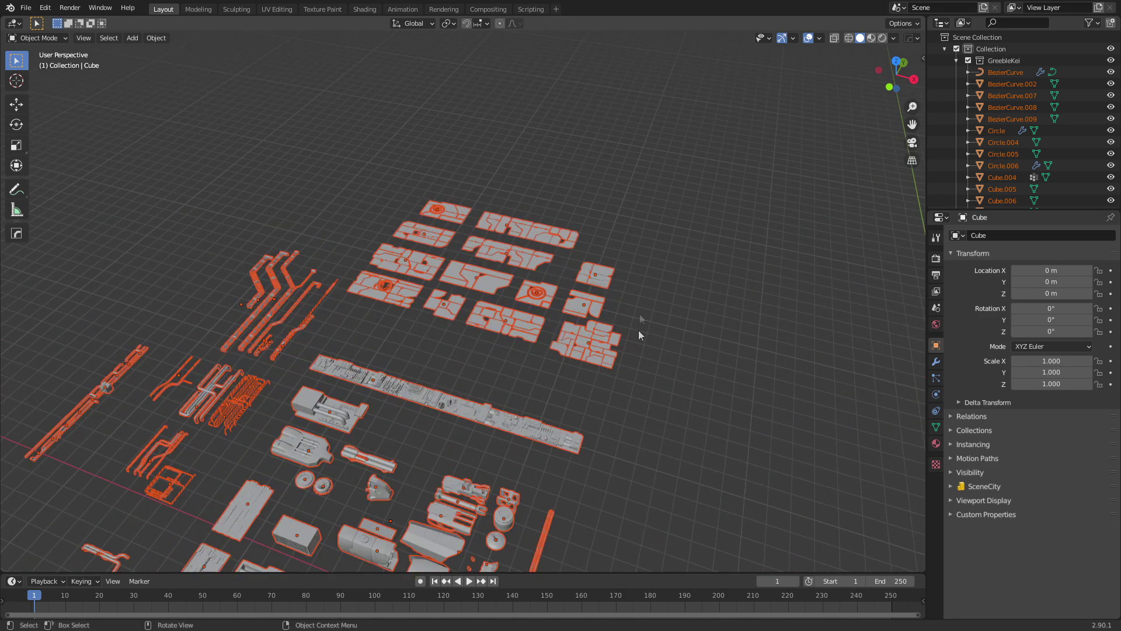
{"action": "key", "text": "KP_7"}
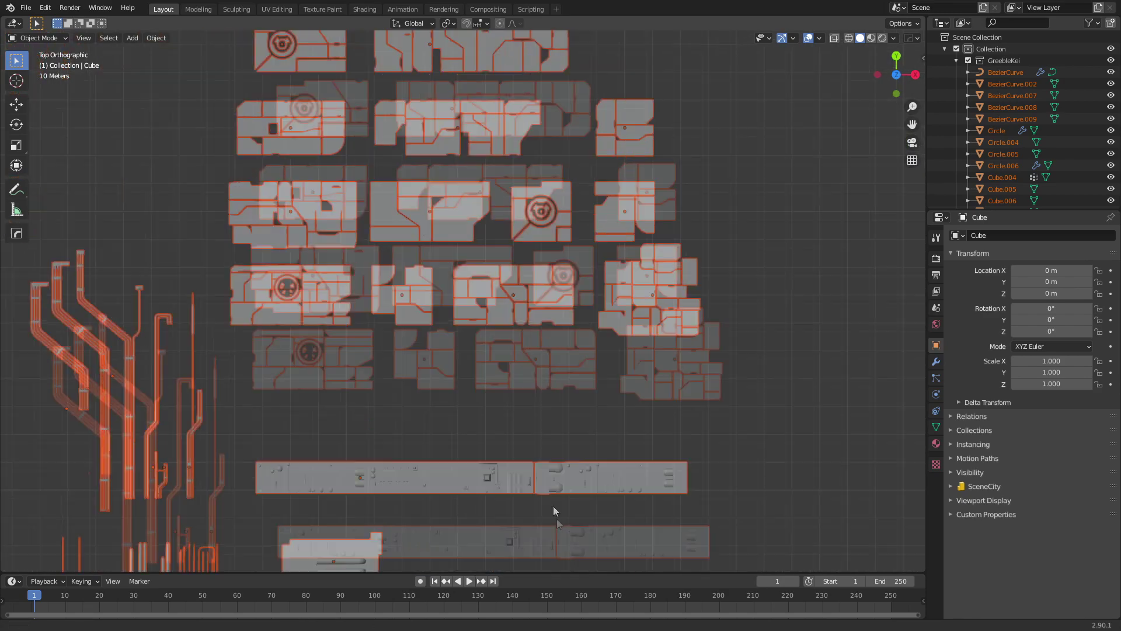
{"action": "scroll", "coordinate": [553, 490], "scroll_direction": "up", "scroll_amount": 3}
{"action": "left_click", "coordinate": [525, 409]}
{"action": "middle_click_drag", "start_coordinate": [542, 404], "coordinate": [554, 326]}
{"action": "left_click", "coordinate": [555, 326]}
{"action": "scroll", "coordinate": [647, 349], "scroll_direction": "up", "scroll_amount": 3}
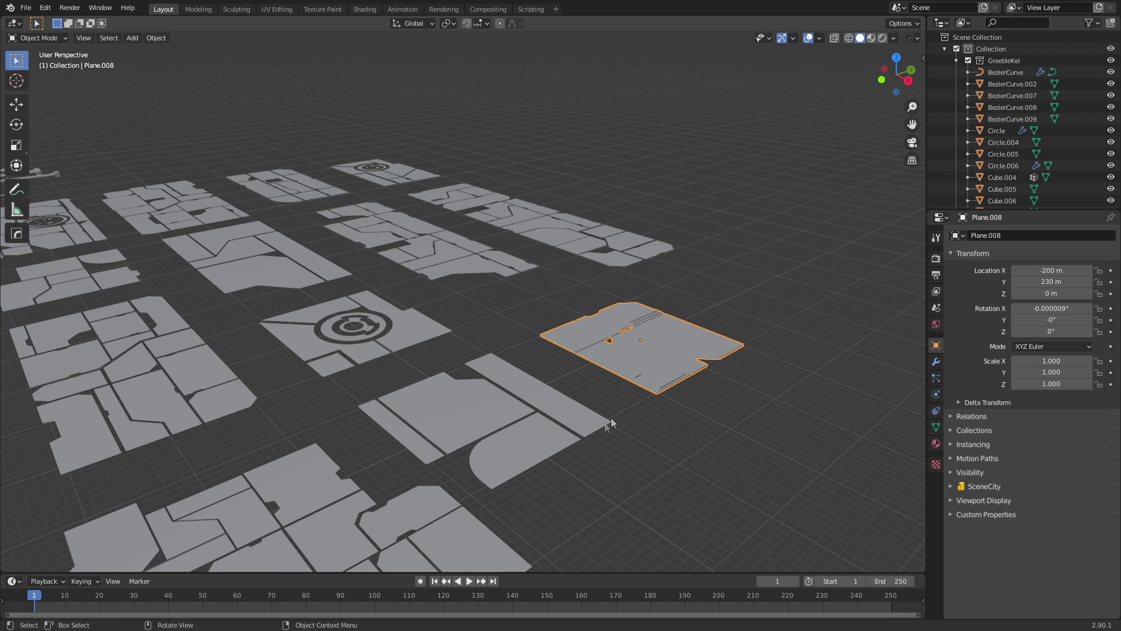
{"action": "key", "text": "Delete"}
- Set the 3D cursor in the middle of the flat hull panels and add a lattice there
{"action": "middle_click_drag", "start_coordinate": [638, 344], "coordinate": [797, 443]}
{"action": "scroll", "coordinate": [538, 425], "scroll_direction": "down", "scroll_amount": 1}
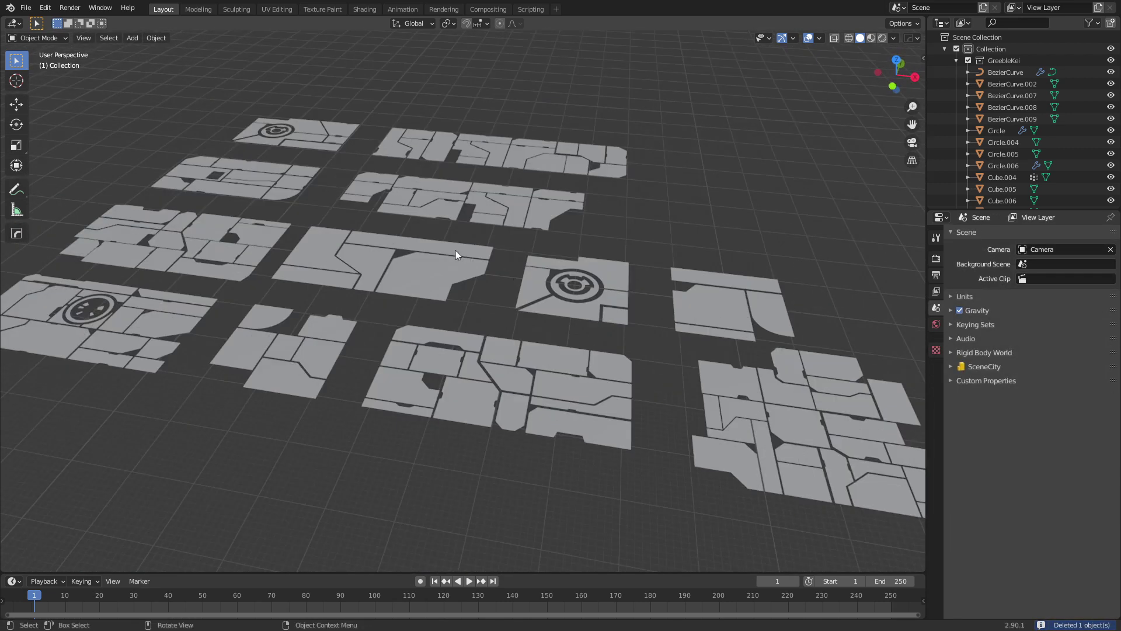
{"action": "scroll", "coordinate": [455, 253], "scroll_direction": "down", "scroll_amount": 1}
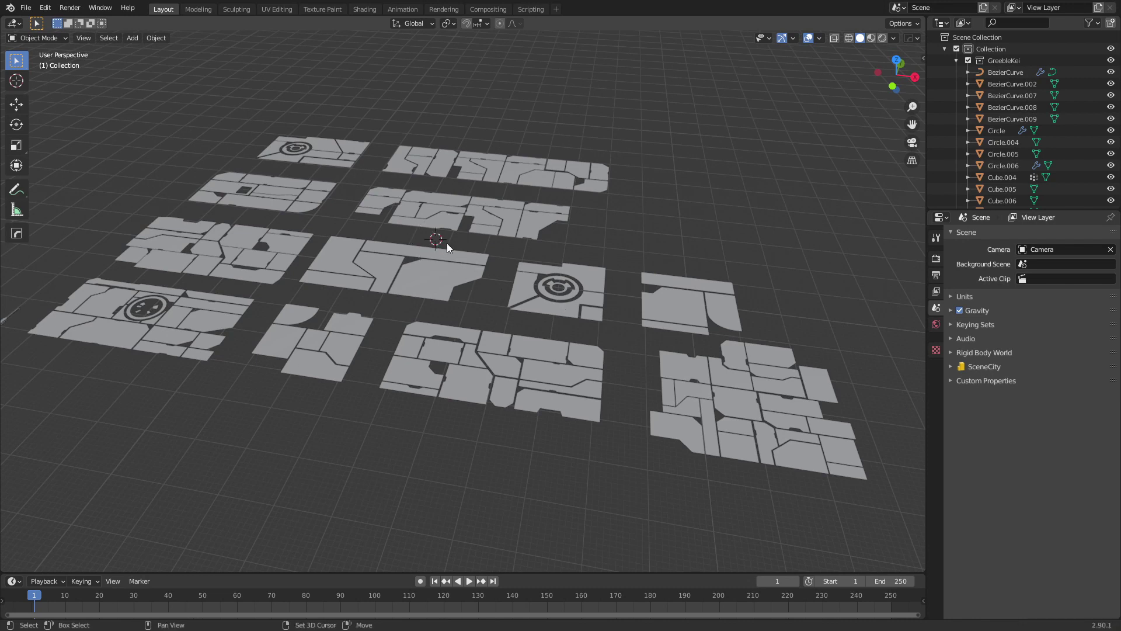
{"action": "key", "text": "shift+a"}
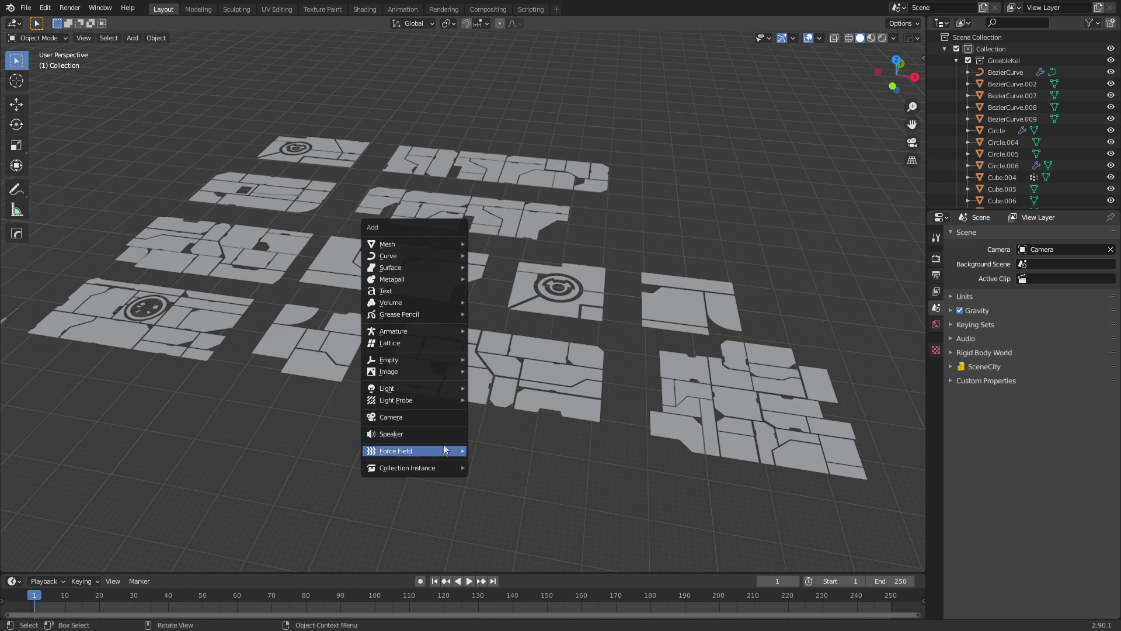
{"action": "left_click", "coordinate": [440, 342]}
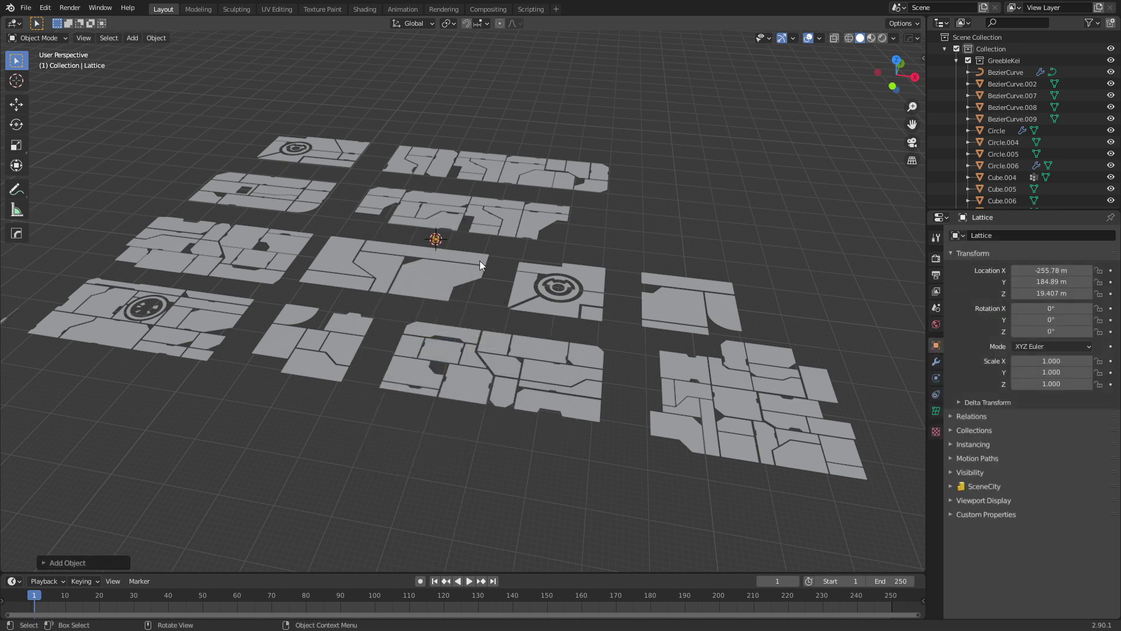
- Scale the lattice uniformly to about 5.2 and stretch it along X to a scale of about 98
{"action": "key", "text": "s"}
{"action": "left_click", "coordinate": [650, 376]}
{"action": "key", "text": "s"}
{"action": "key", "text": "x"}
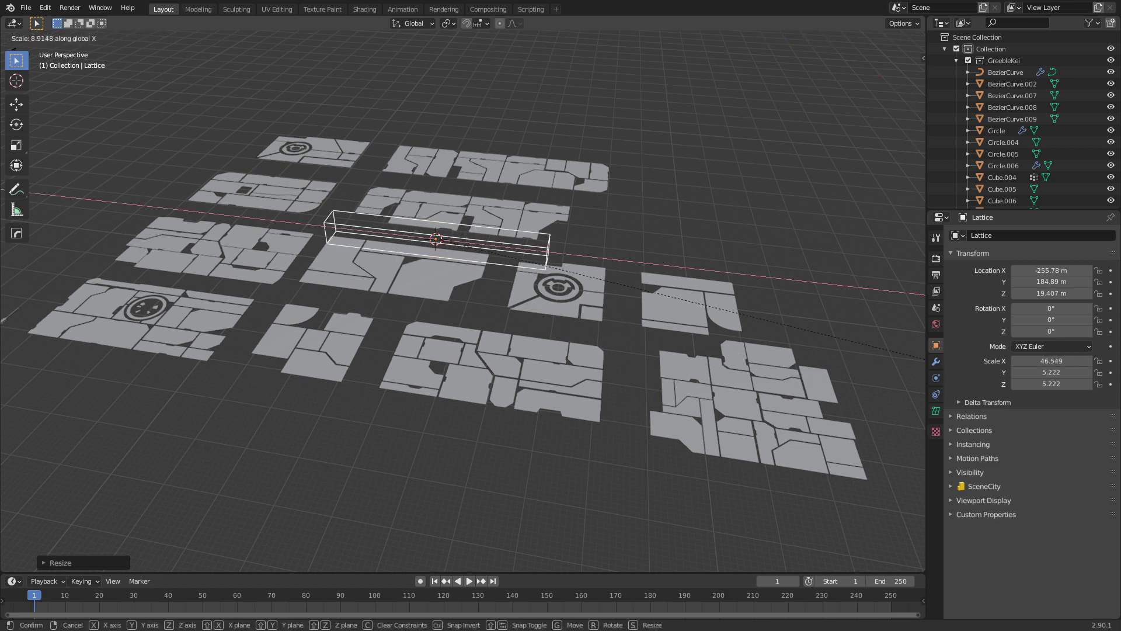
{"action": "left_click", "coordinate": [696, 311]}
- Move the lattice to about X -262 m, Y 215.5 m and enlarge it without changing Z to scale X 170, Y 9.1
{"action": "key", "text": "KP_7"}
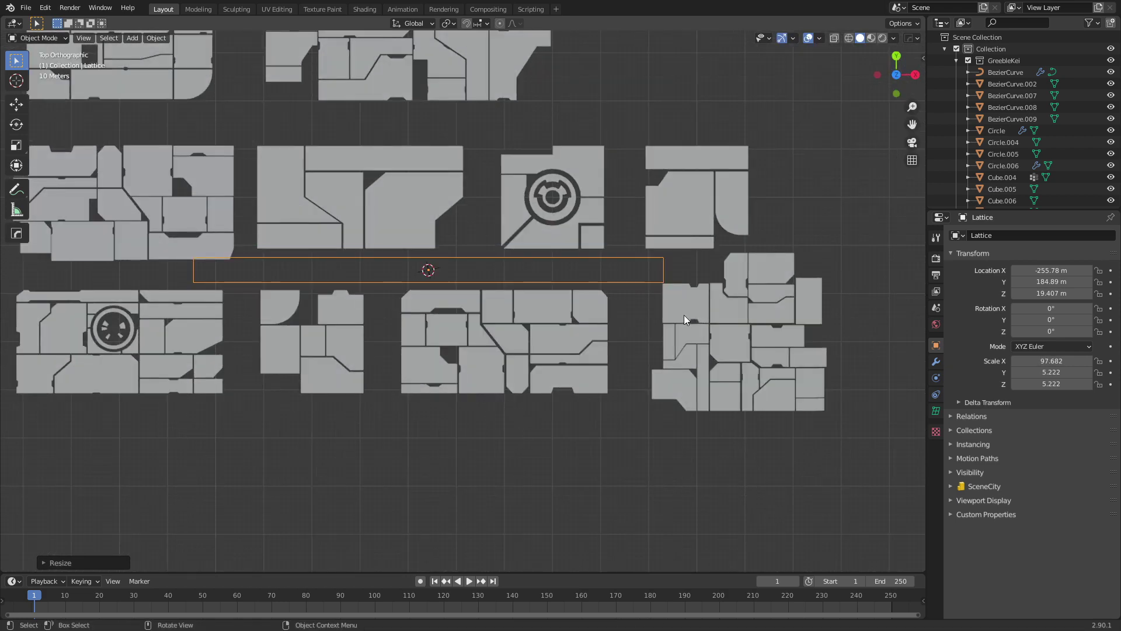
{"action": "scroll", "coordinate": [503, 345], "scroll_direction": "down", "scroll_amount": 3}
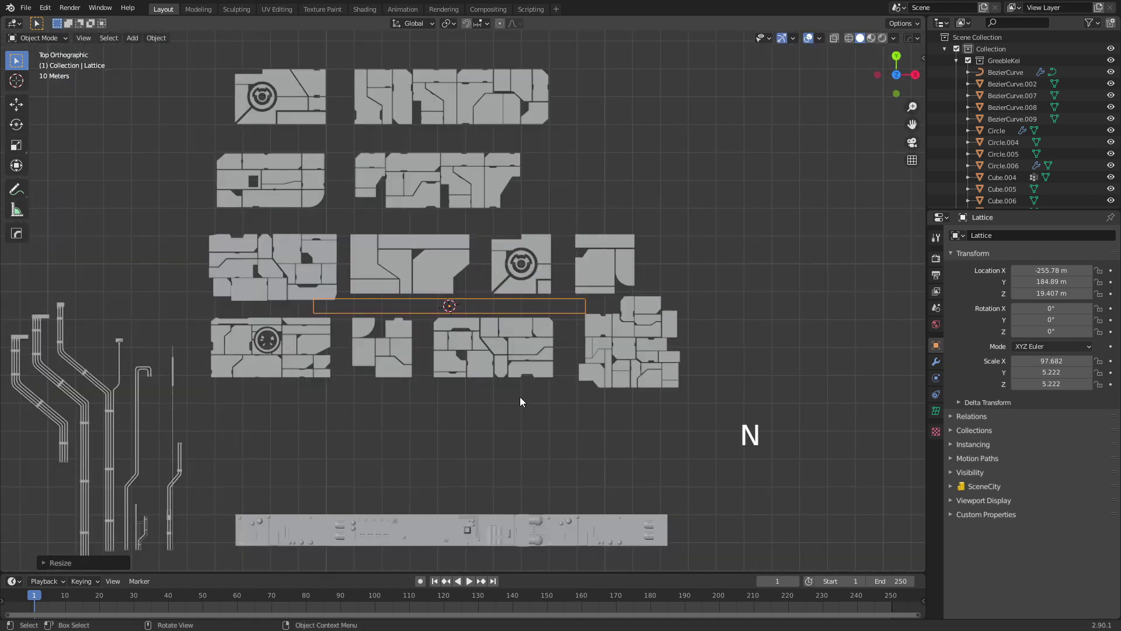
{"action": "key", "text": "g"}
{"action": "key", "text": "s"}
{"action": "key", "text": "shift+z"}
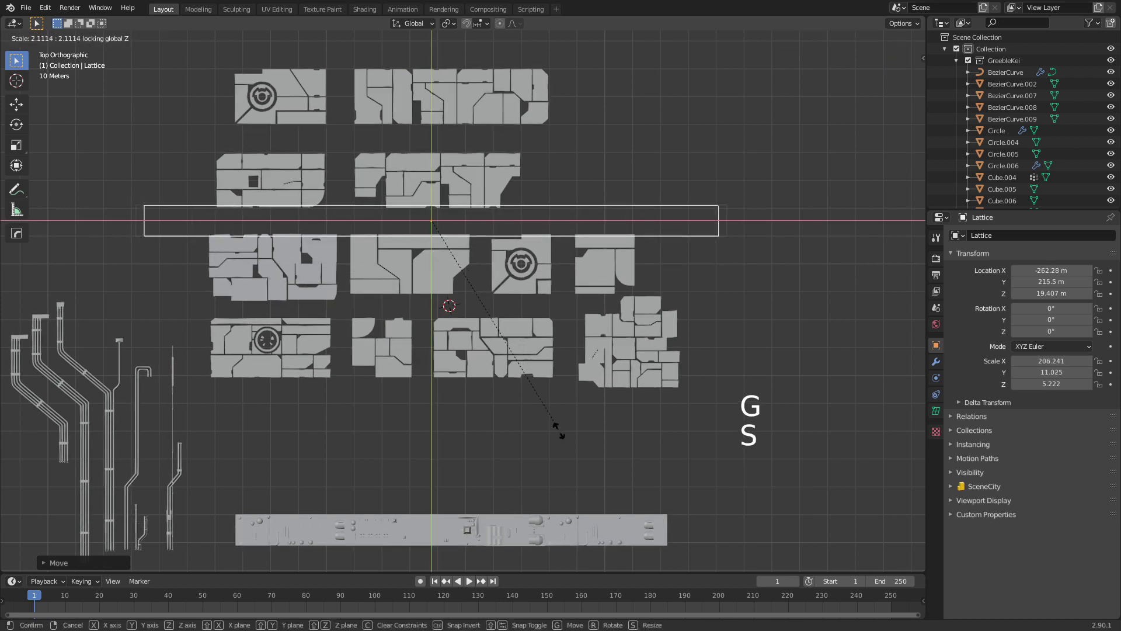
{"action": "left_click", "coordinate": [527, 400]}
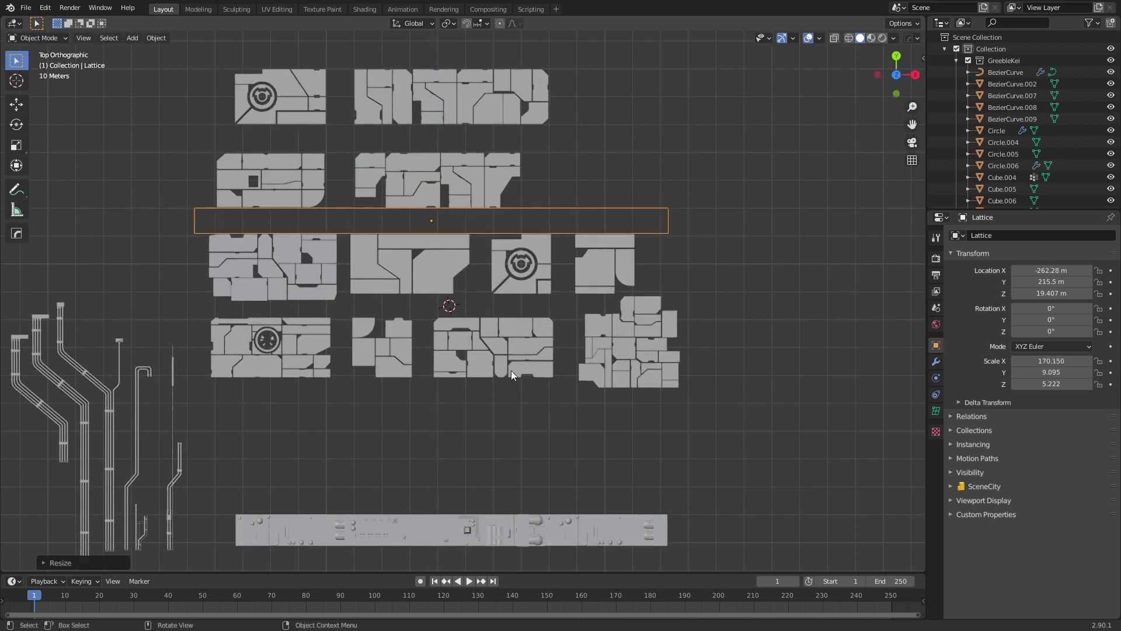
- Stretch the lattice along Y to a scale of about 122 to span all rows of panels
{"action": "key", "text": "s"}
{"action": "key", "text": "y"}
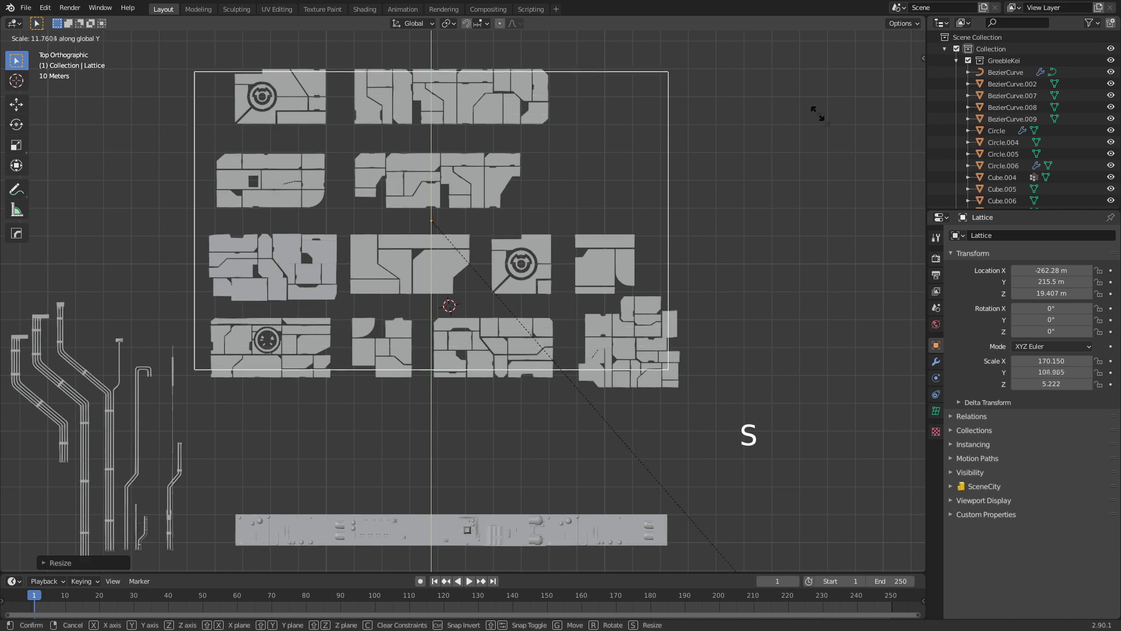
{"action": "left_click", "coordinate": [80, 321]}
- Widen the lattice along X to a scale of about 181 and centre it around the panels at about X -260 m, Y 213.5 m
{"action": "key", "text": "d"}
{"action": "key", "text": "s"}
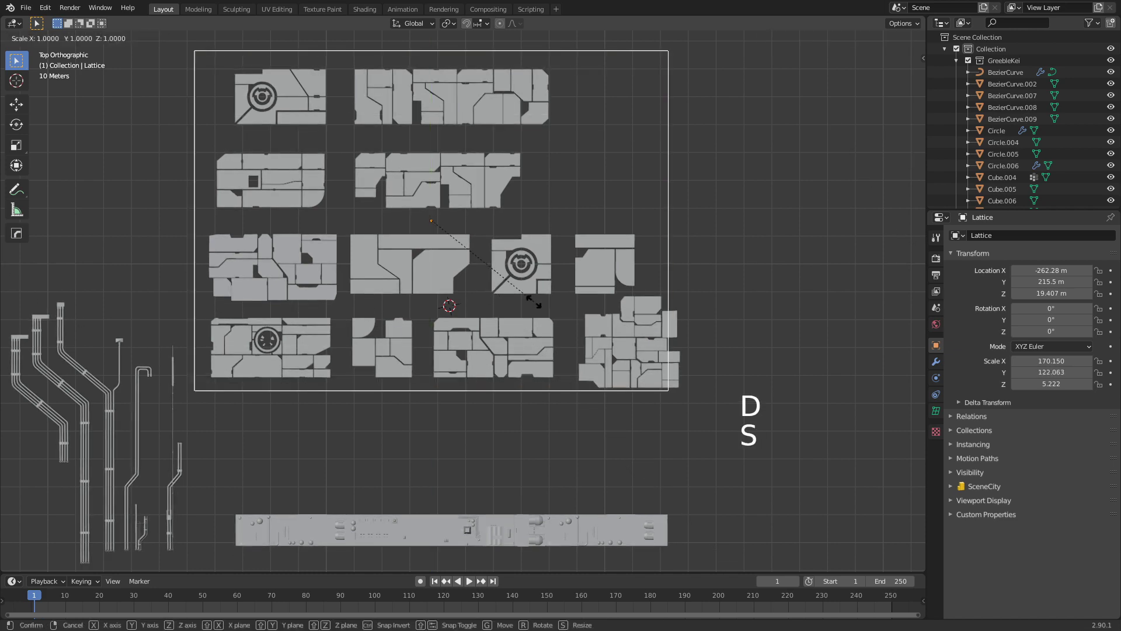
{"action": "left_click", "coordinate": [546, 305]}
{"action": "key", "text": "g"}
{"action": "left_click", "coordinate": [601, 365]}
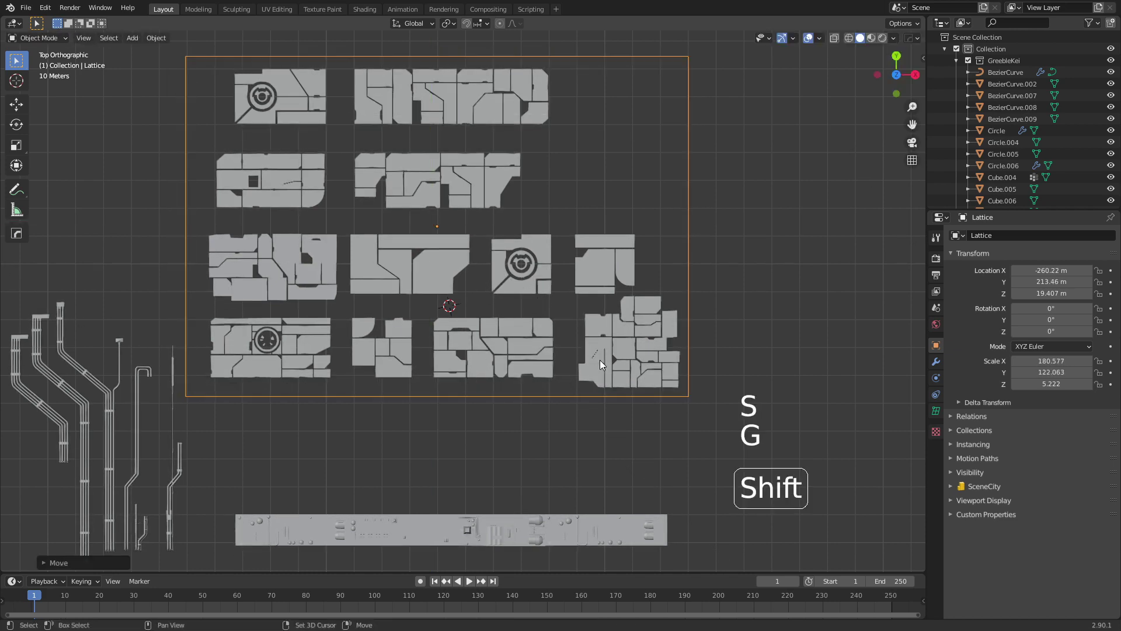
- Lower the lattice to about Z -0.89 m so it encloses the flat panels, checking it in side view
{"action": "middle_click_drag", "start_coordinate": [601, 365], "coordinate": [488, 273]}
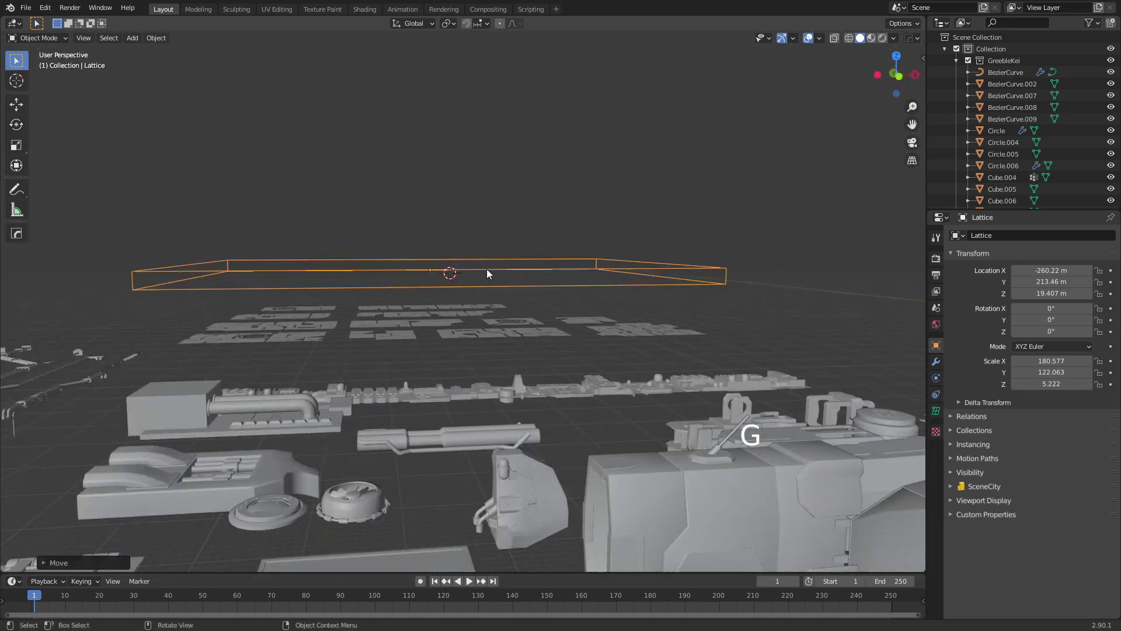
{"action": "key", "text": "g"}
{"action": "key", "text": "z"}
{"action": "left_click", "coordinate": [486, 321]}
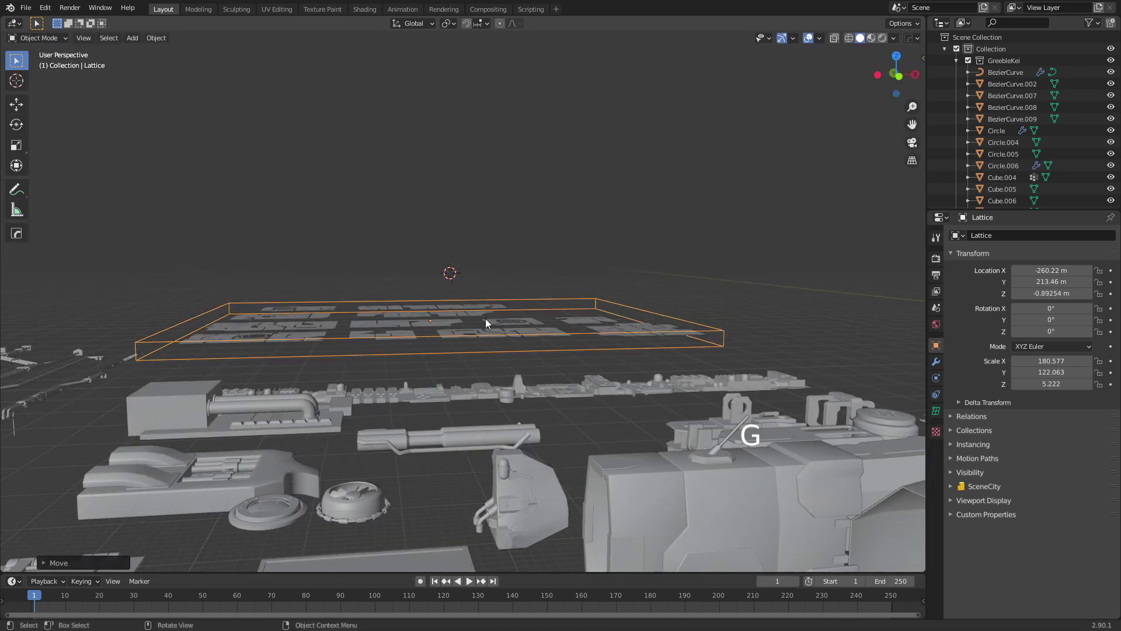
{"action": "key", "text": "KP_3"}
{"action": "scroll", "coordinate": [464, 360], "scroll_direction": "up", "scroll_amount": 3}
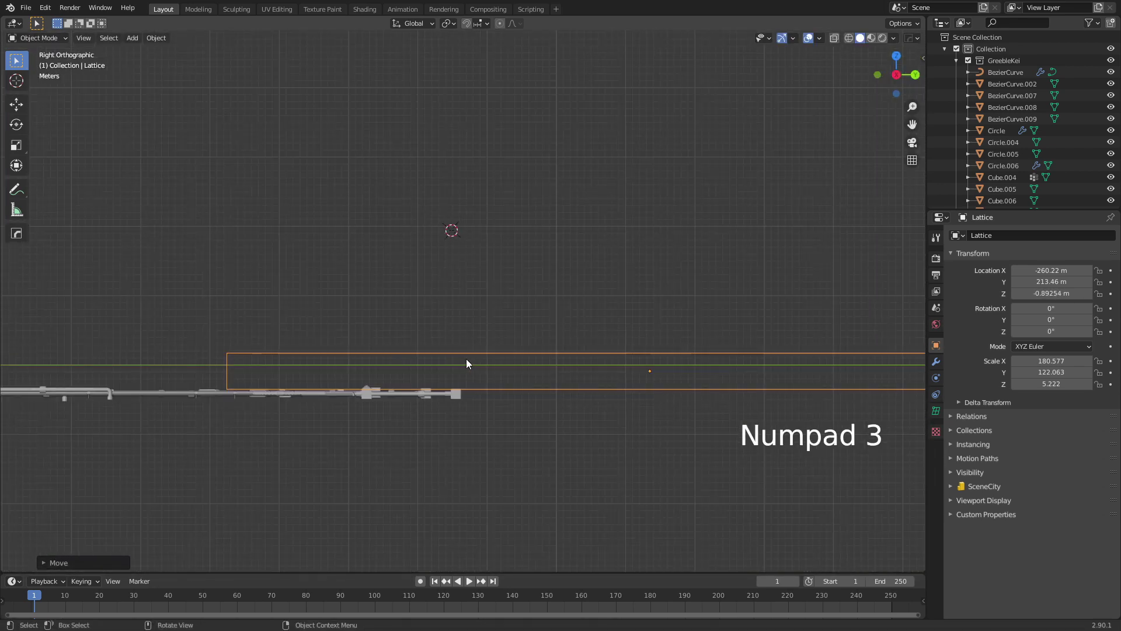
{"action": "middle_click_drag", "start_coordinate": [466, 360], "coordinate": [478, 345]}
- Set the lattice resolution to U 14, V 13 and W 3
{"action": "key", "text": "KP_7"}
{"action": "scroll", "coordinate": [491, 287], "scroll_direction": "down", "scroll_amount": 6}
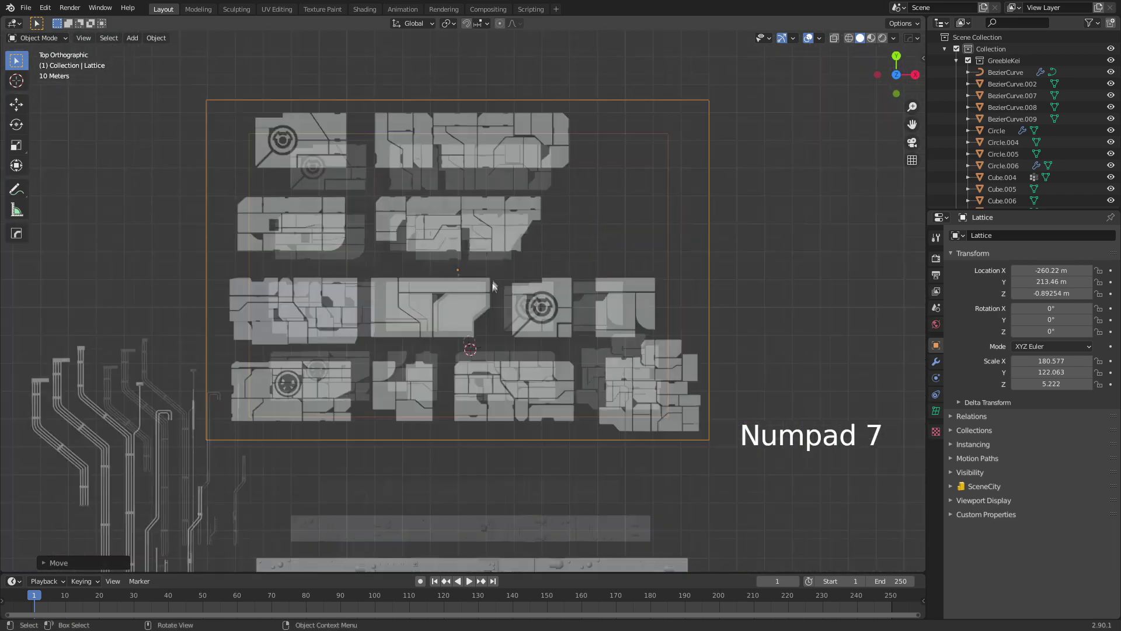
{"action": "left_click", "coordinate": [937, 412]}
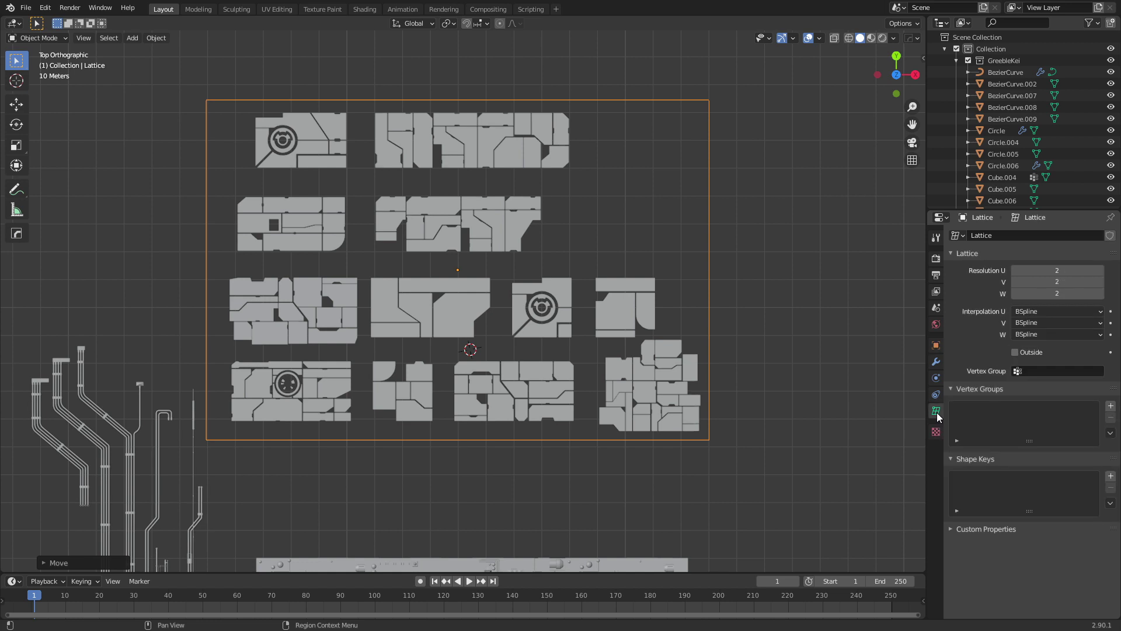
{"action": "left_click", "coordinate": [1101, 271]}
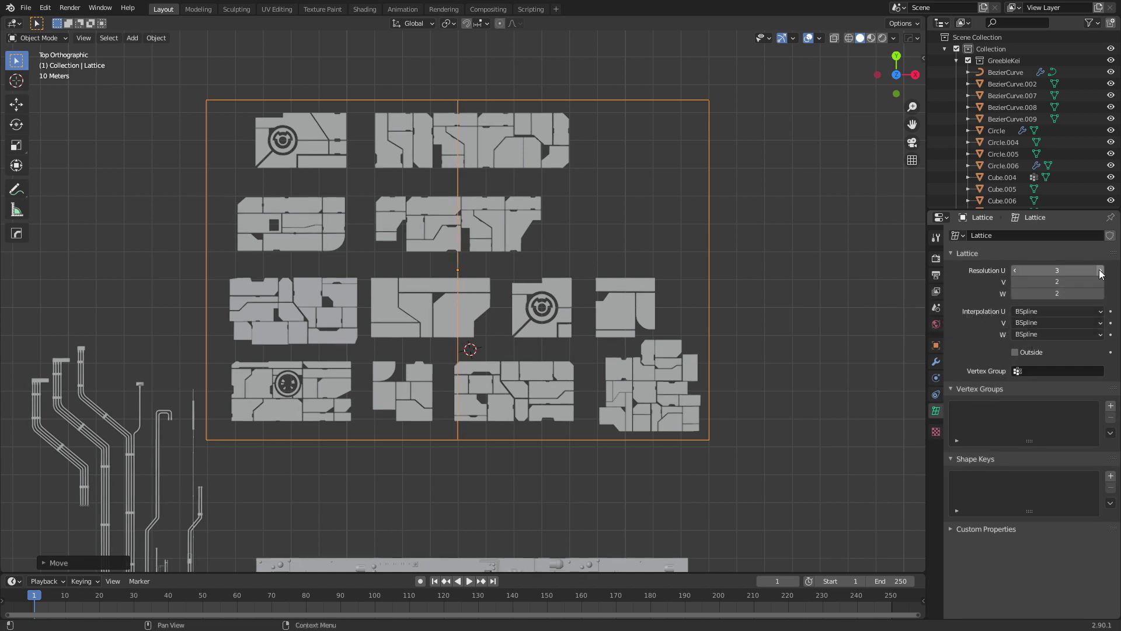
{"action": "mouse_move", "coordinate": [1100, 271]}
{"action": "left_mouse_down"}
{"action": "mouse_move", "coordinate": [1119, 271]}
{"action": "mouse_move", "coordinate": [1109, 281]}
{"action": "left_mouse_up"}
{"action": "left_click", "coordinate": [1102, 282]}
{"action": "left_click", "coordinate": [1102, 281]}
{"action": "left_click", "coordinate": [1102, 281]}
{"action": "left_click", "coordinate": [1102, 282]}
{"action": "double_click", "coordinate": [1102, 281]}
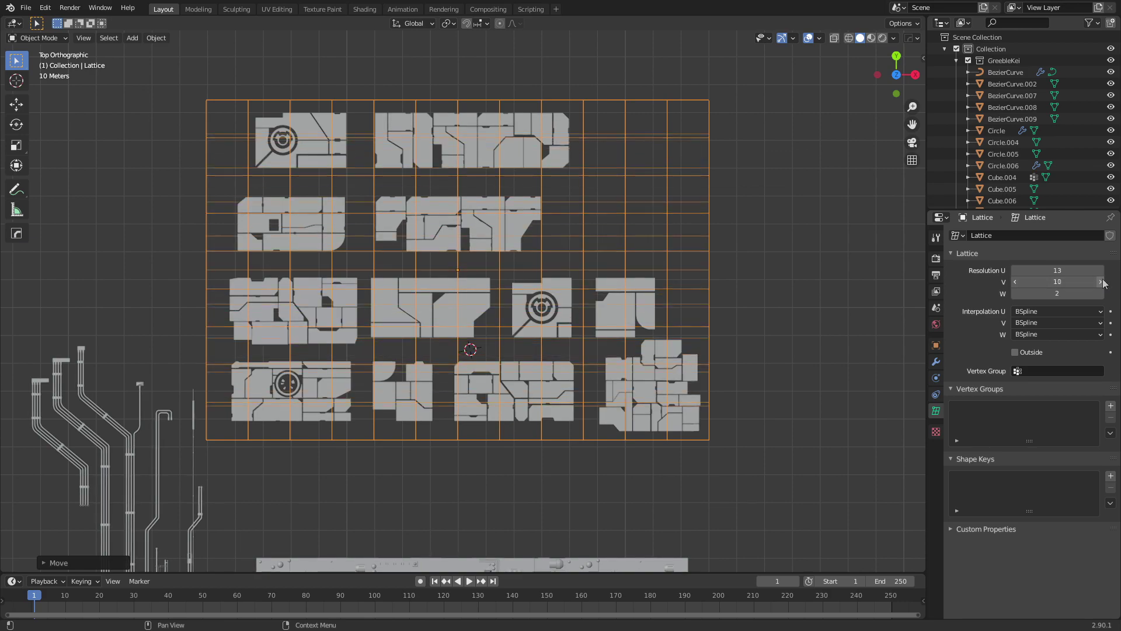
{"action": "double_click", "coordinate": [1103, 282]}
{"action": "left_click", "coordinate": [1102, 271]}
{"action": "left_click", "coordinate": [1102, 282]}
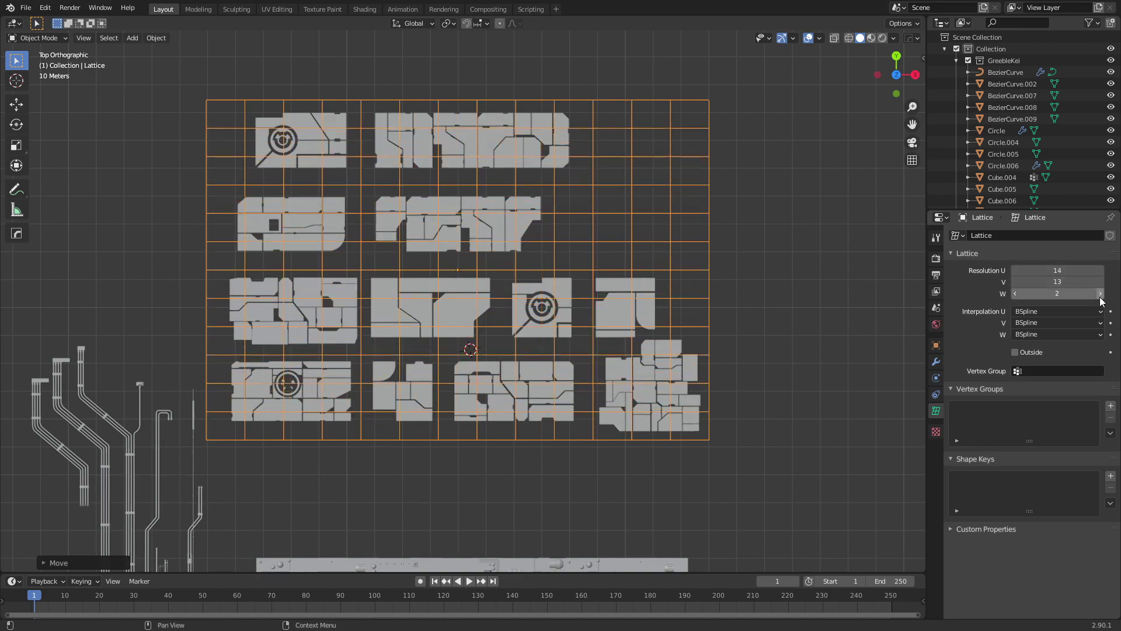
{"action": "left_click", "coordinate": [1102, 293]}
- Parent all the flat hull panels inside the lattice to it with Lattice Deform, and leave only the lattice selected
{"action": "middle_click_drag", "start_coordinate": [725, 438], "coordinate": [652, 454]}
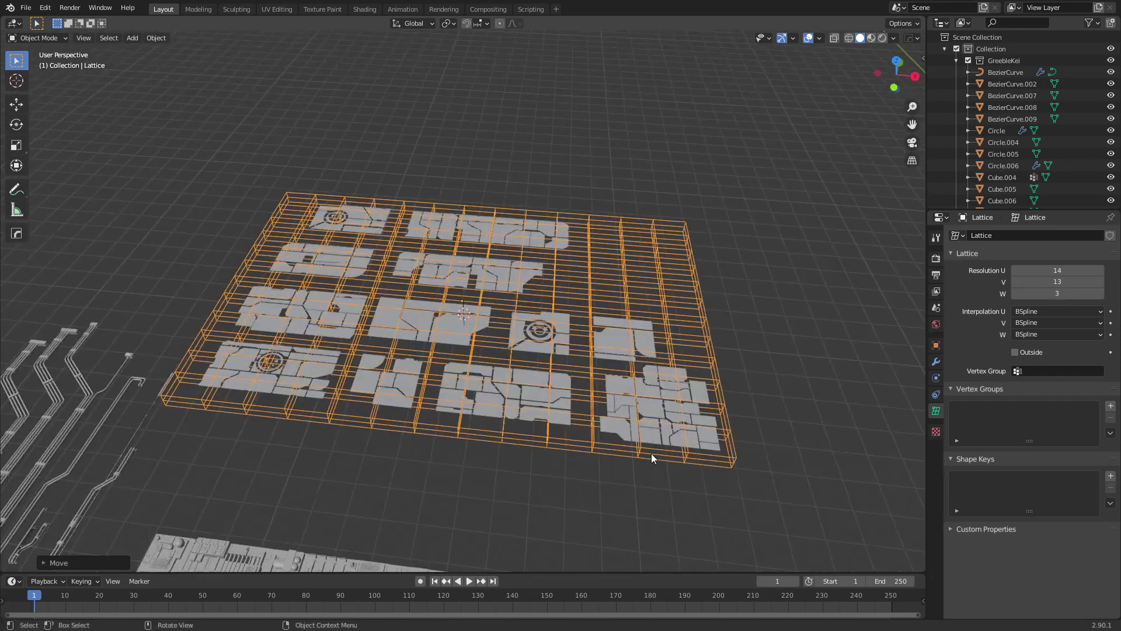
{"action": "key", "text": "c"}
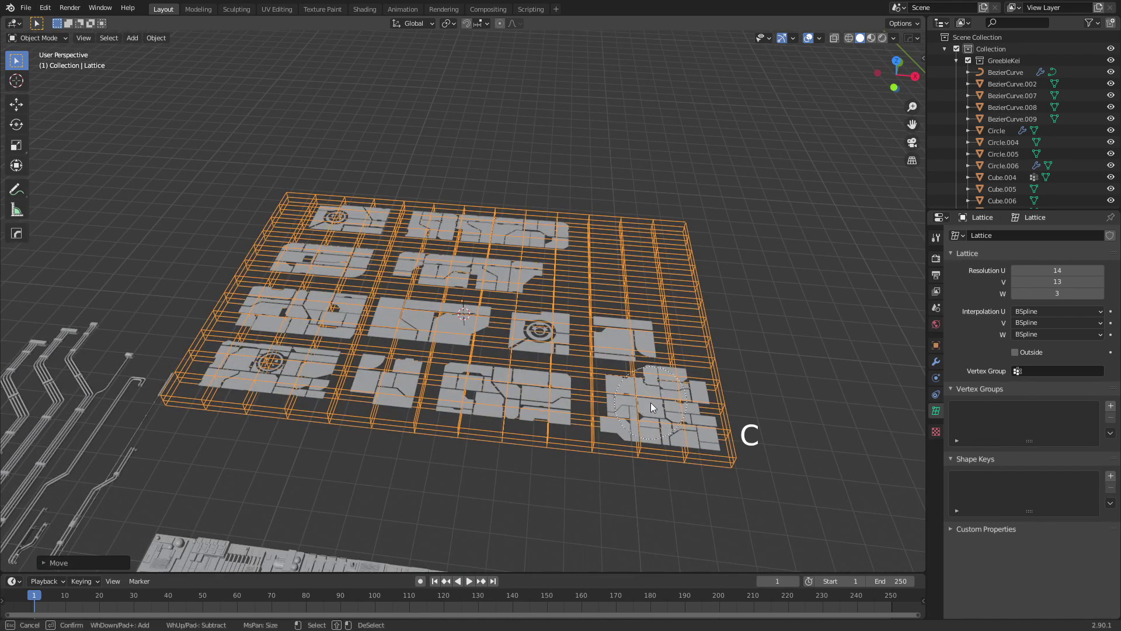
{"action": "scroll", "coordinate": [653, 407], "scroll_direction": "down", "scroll_amount": 4}
{"action": "mouse_move", "coordinate": [651, 398]}
{"action": "left_mouse_down"}
{"action": "mouse_move", "coordinate": [535, 350]}
{"action": "mouse_move", "coordinate": [319, 289]}
{"action": "mouse_move", "coordinate": [605, 419]}
{"action": "mouse_move", "coordinate": [485, 305]}
{"action": "left_mouse_up"}
{"action": "right_click", "coordinate": [532, 300]}
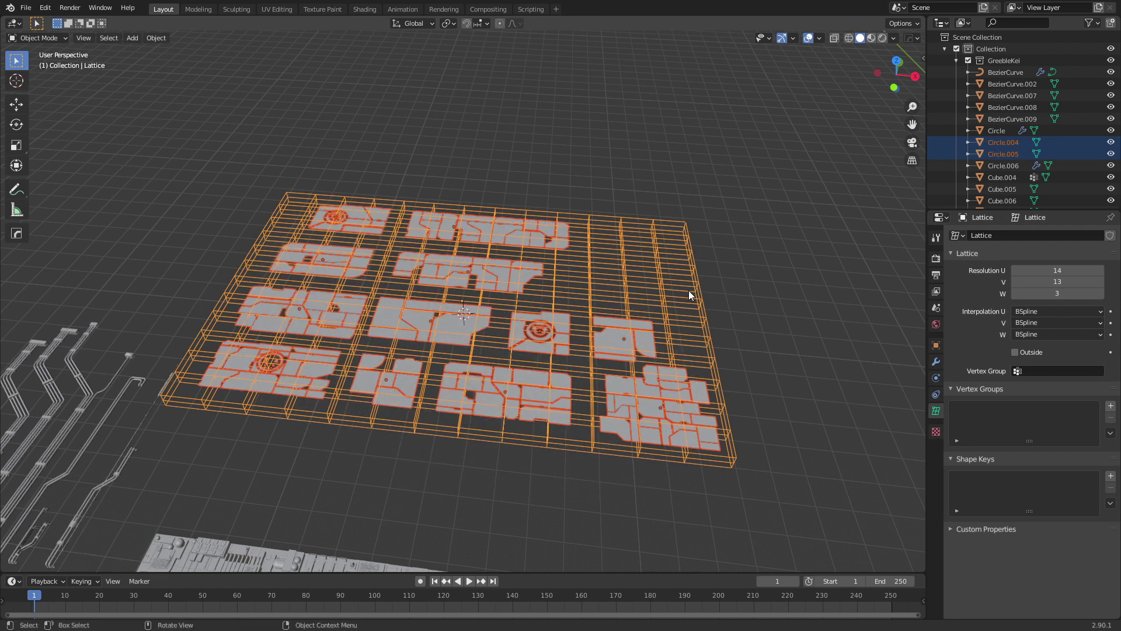
{"action": "key", "text": "ctrl"}
{"action": "key", "text": "ctrl+p"}
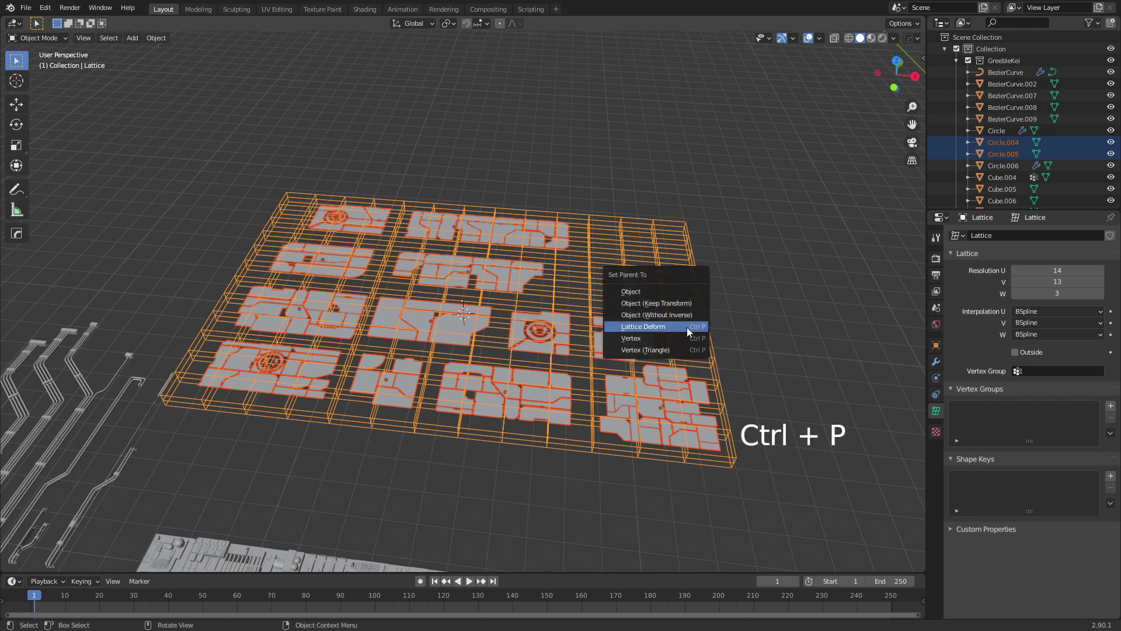
{"action": "left_click", "coordinate": [642, 327]}
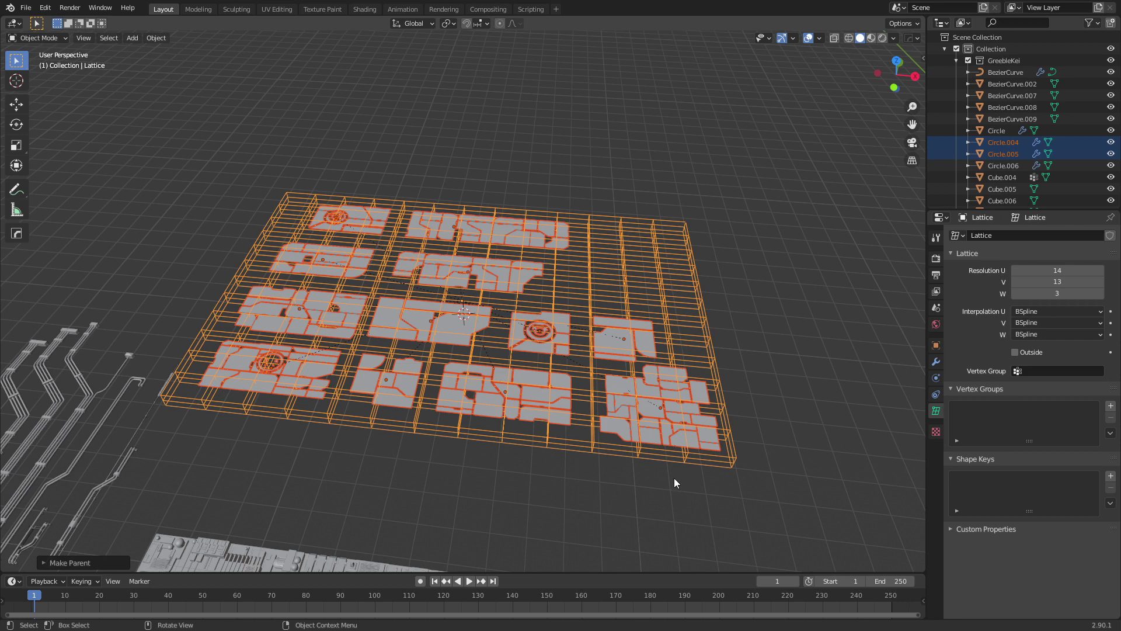
{"action": "left_click", "coordinate": [723, 461]}
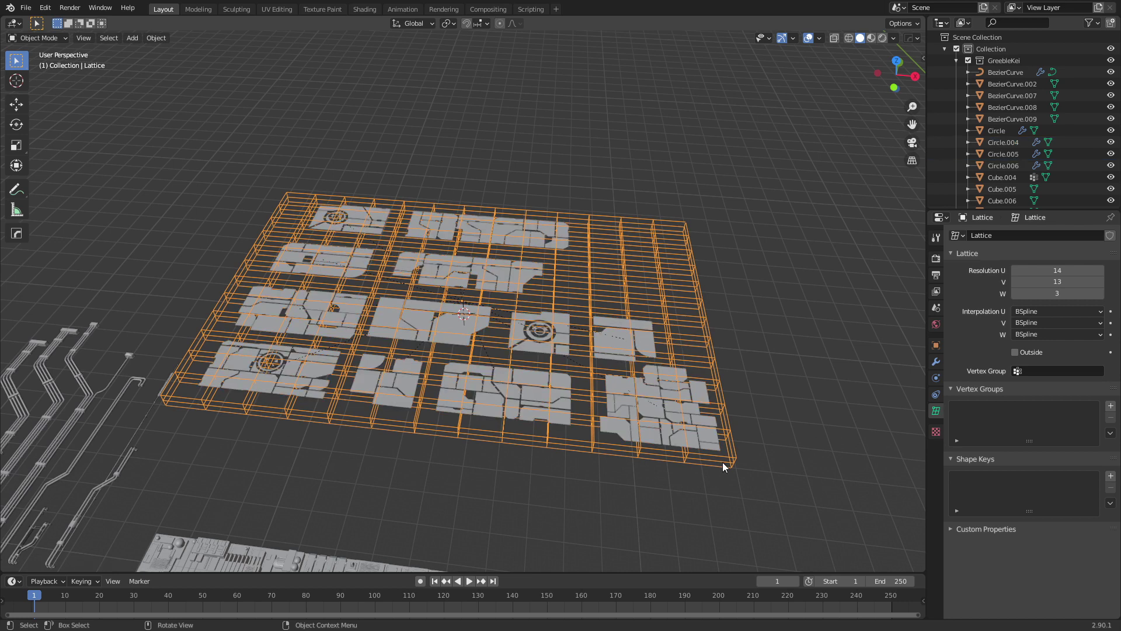
- Edit the lattice points over the front-right panel group and raise them into a hump with proportional editing enabled
{"action": "key", "text": "Tab"}
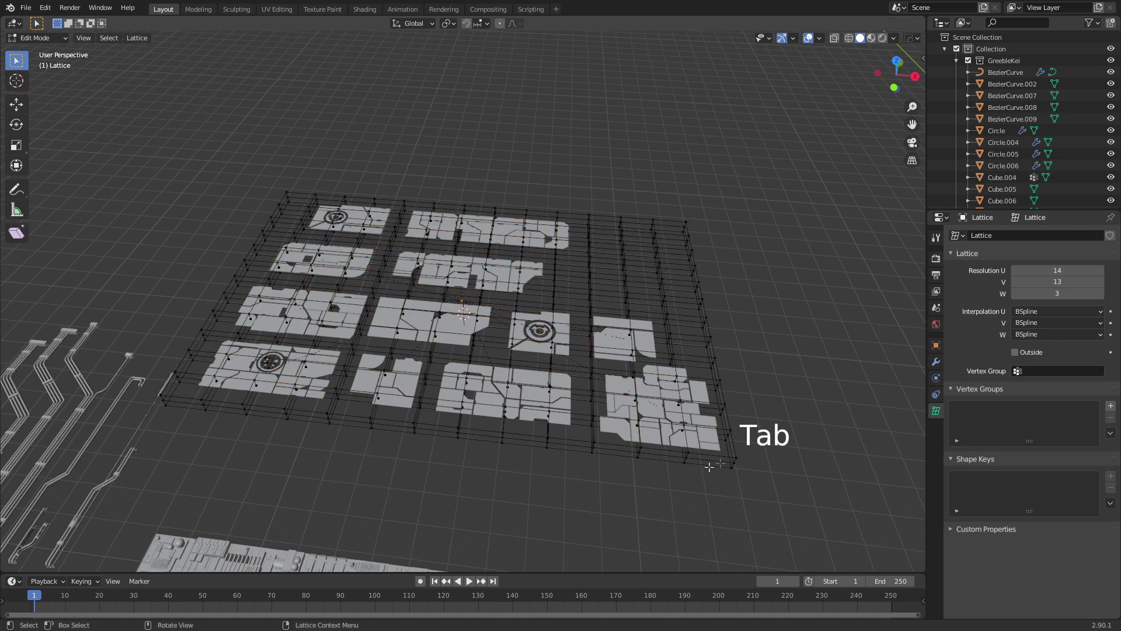
{"action": "middle_click_drag", "start_coordinate": [665, 453], "coordinate": [589, 380]}
{"action": "scroll", "coordinate": [589, 379], "scroll_direction": "up", "scroll_amount": 2}
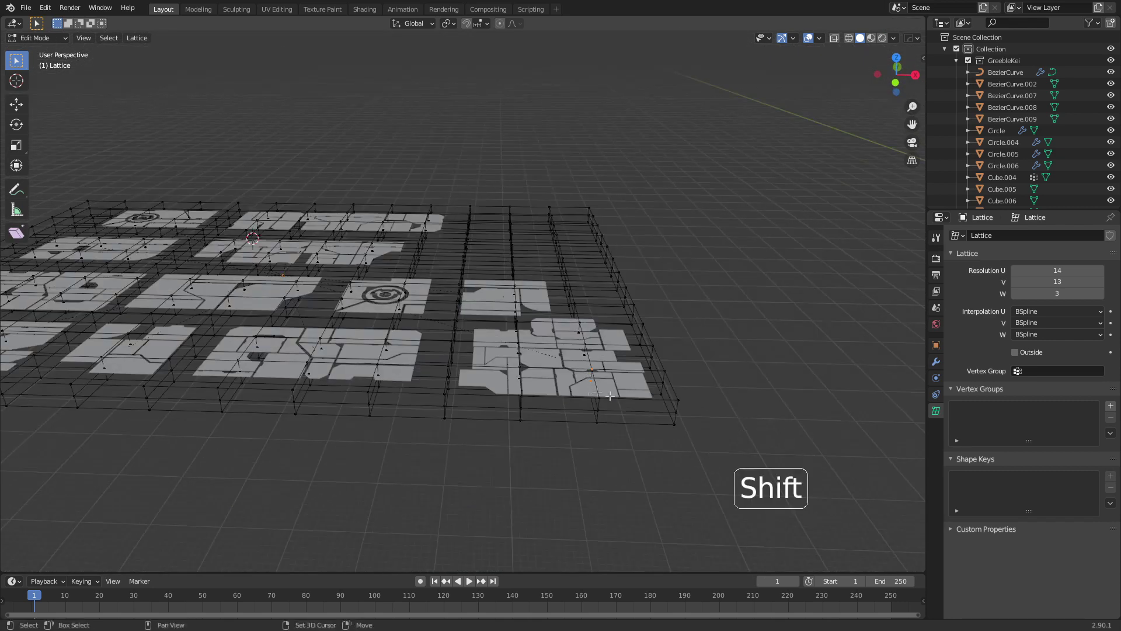
{"action": "key", "text": "g"}
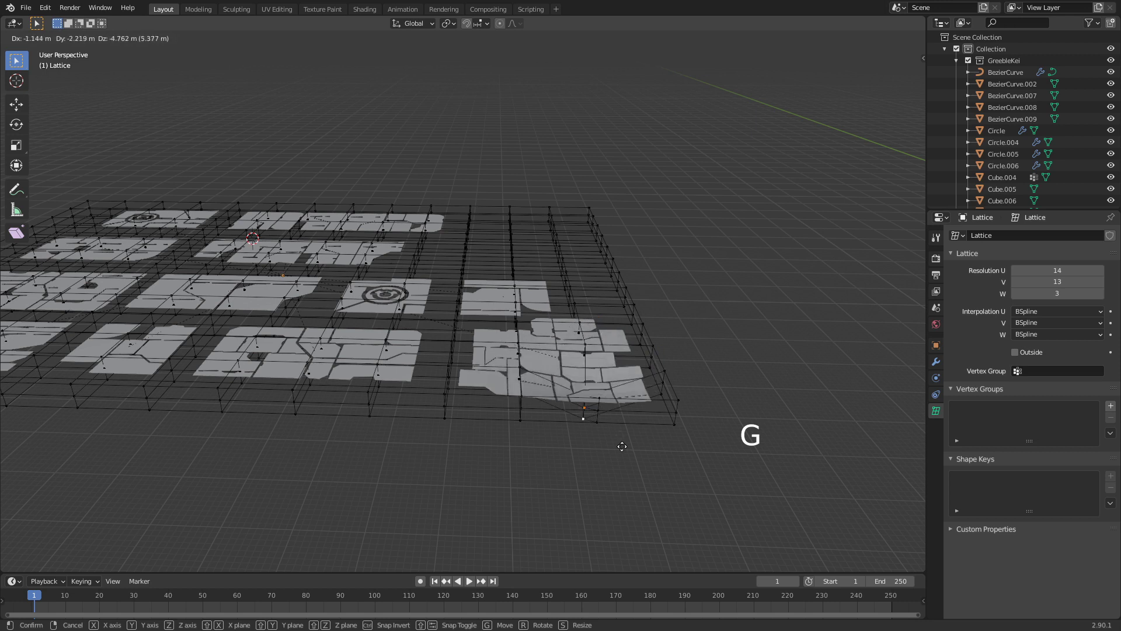
{"action": "key", "text": "Escape"}
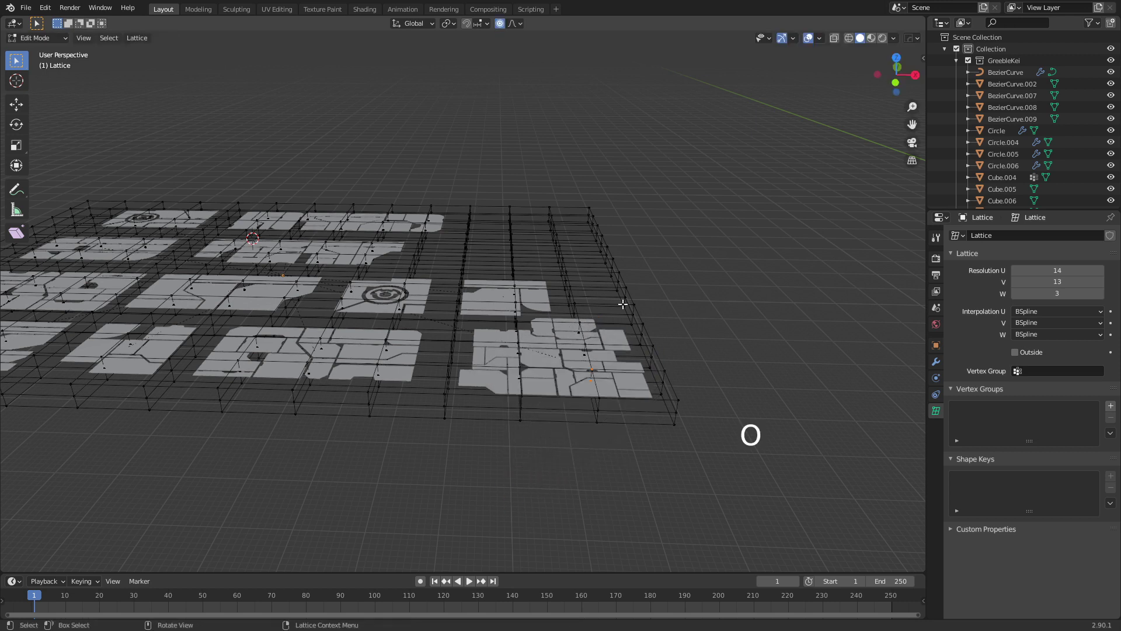
{"action": "key", "text": "g"}
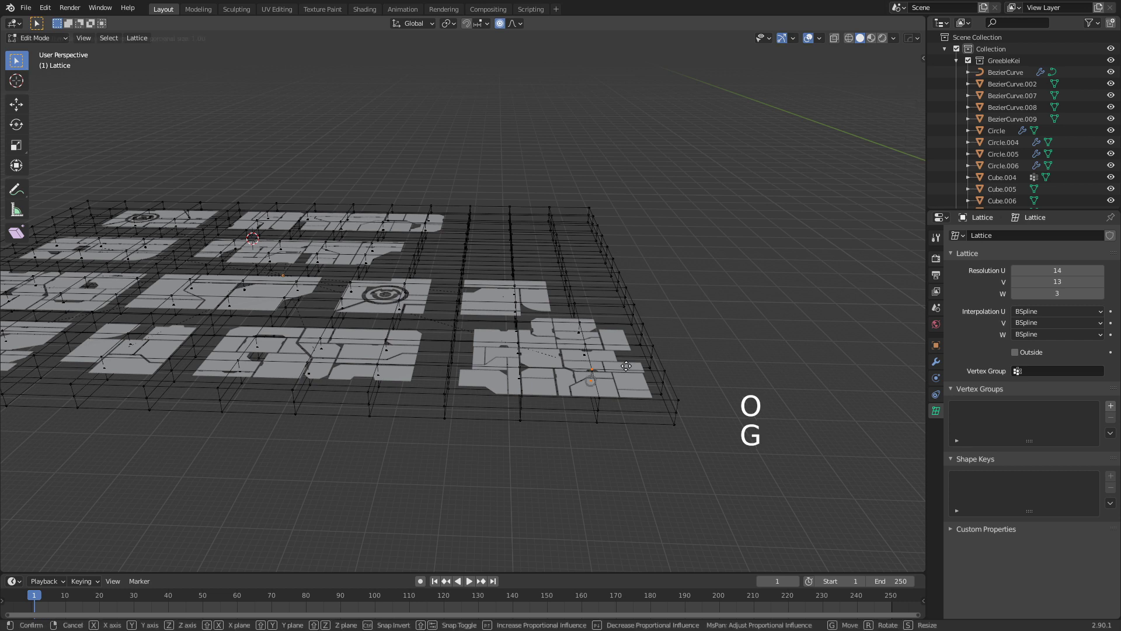
{"action": "scroll", "coordinate": [625, 347], "scroll_direction": "down", "scroll_amount": 6}
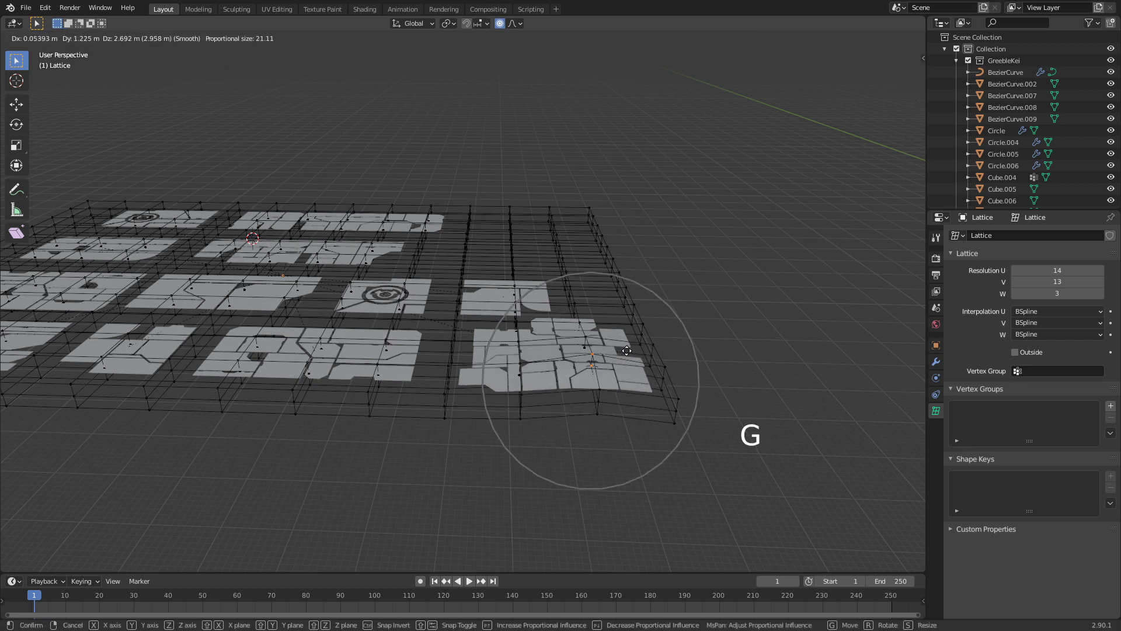
{"action": "left_click", "coordinate": [469, 343]}
- Lower the lattice points beside the inner circular panel with proportional editing to form a dip in the front middle
{"action": "middle_click_drag", "start_coordinate": [469, 344], "coordinate": [508, 353]}
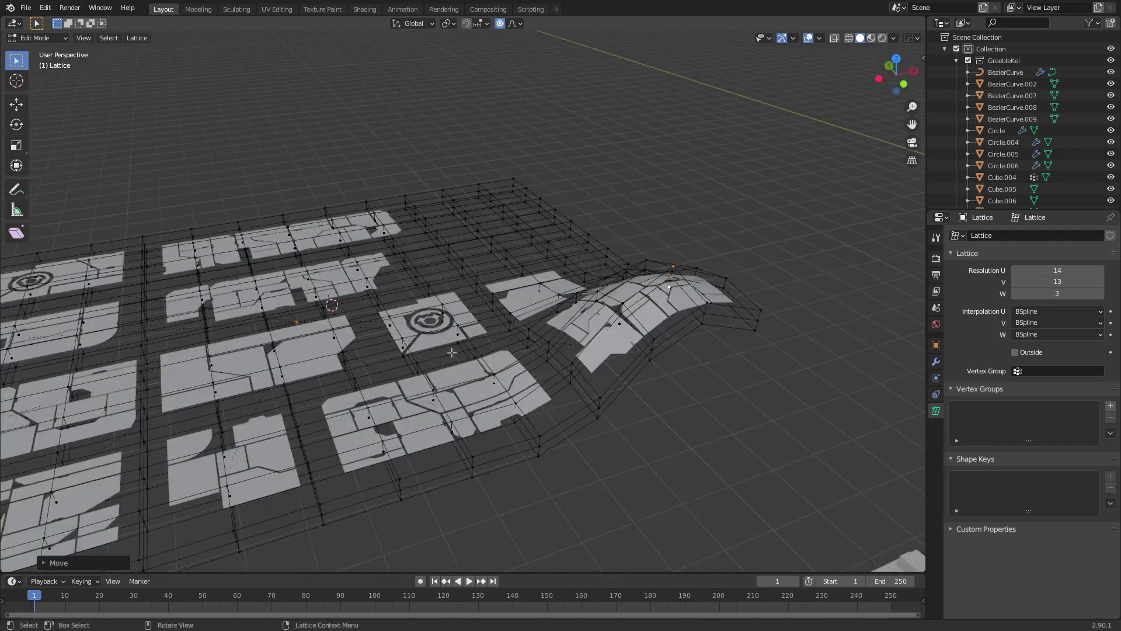
{"action": "left_click", "coordinate": [389, 335]}
{"action": "left_click", "coordinate": [403, 338], "text": "shift"}
{"action": "left_click", "coordinate": [403, 348], "text": "shift"}
{"action": "left_click", "coordinate": [405, 354], "text": "shift"}
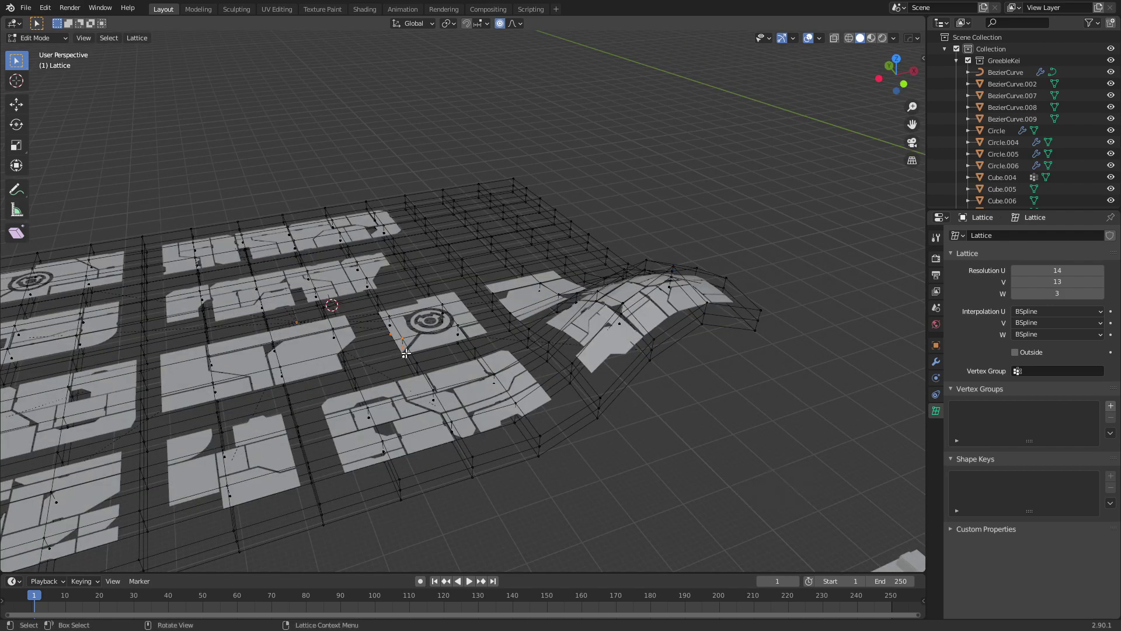
{"action": "key", "text": "g"}
{"action": "left_click", "coordinate": [374, 405]}
- Raise the lattice points at the far end of the back-row panels with proportional editing
{"action": "middle_click_drag", "start_coordinate": [373, 405], "coordinate": [444, 345]}
{"action": "middle_click_drag", "start_coordinate": [444, 345], "coordinate": [432, 311]}
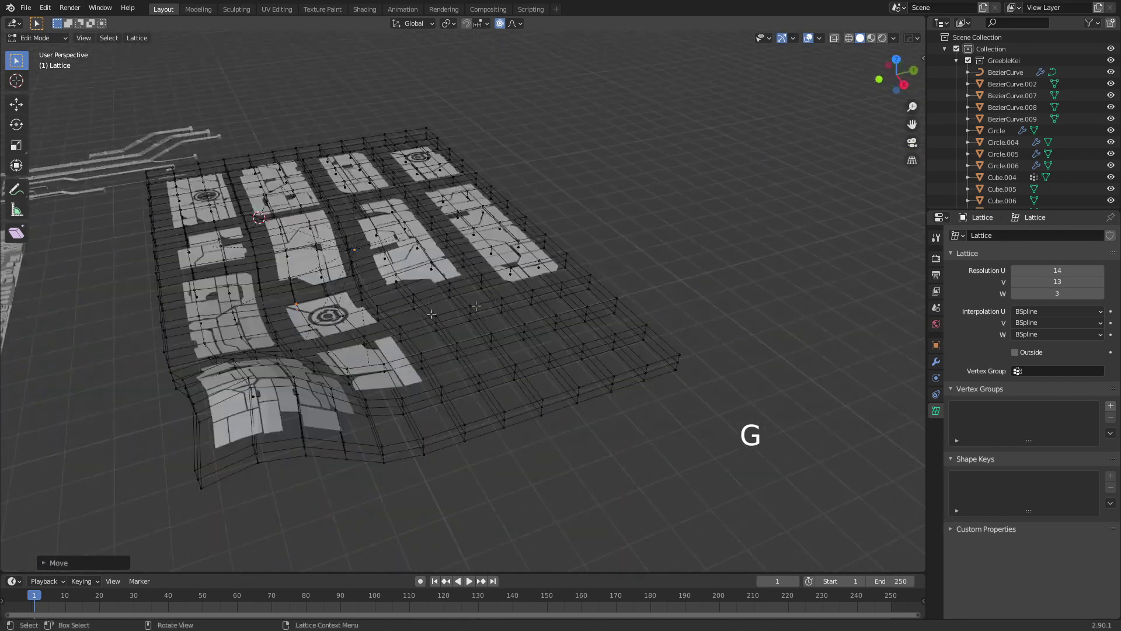
{"action": "left_click", "coordinate": [525, 266]}
{"action": "key", "text": "g"}
{"action": "left_click", "coordinate": [518, 199]}
- Rotate the selected lattice points around the central panel with proportional editing to twist the surrounding panels
{"action": "middle_click_drag", "start_coordinate": [467, 273], "coordinate": [479, 286]}
{"action": "middle_click_drag", "start_coordinate": [479, 286], "coordinate": [737, 175], "text": "shift"}
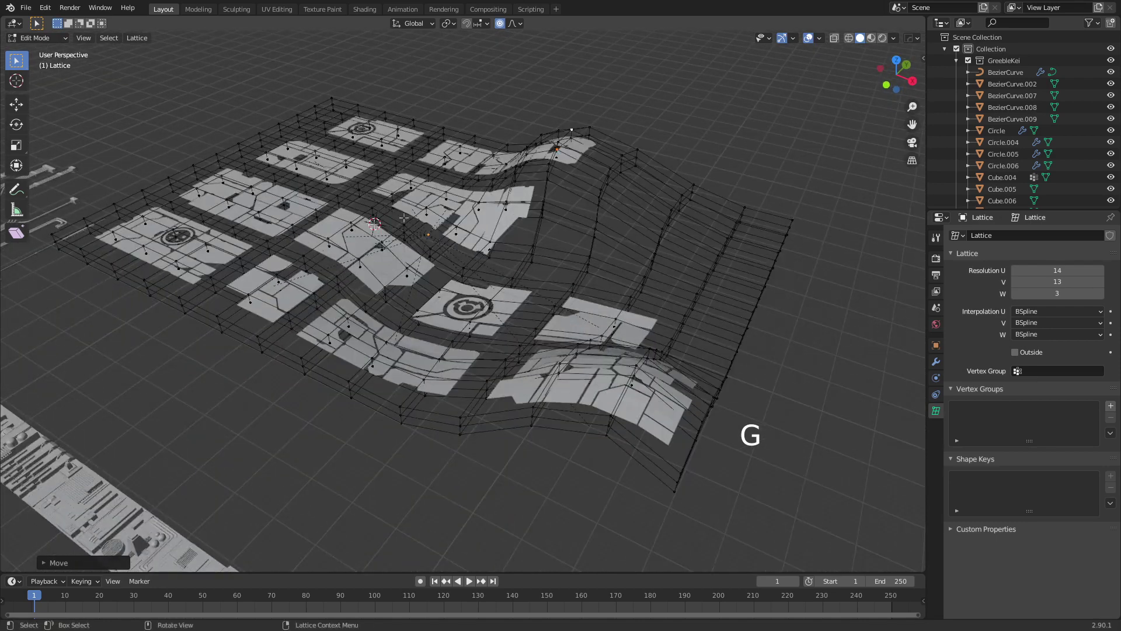
{"action": "left_click", "coordinate": [368, 229]}
{"action": "left_click", "coordinate": [348, 227], "text": "shift"}
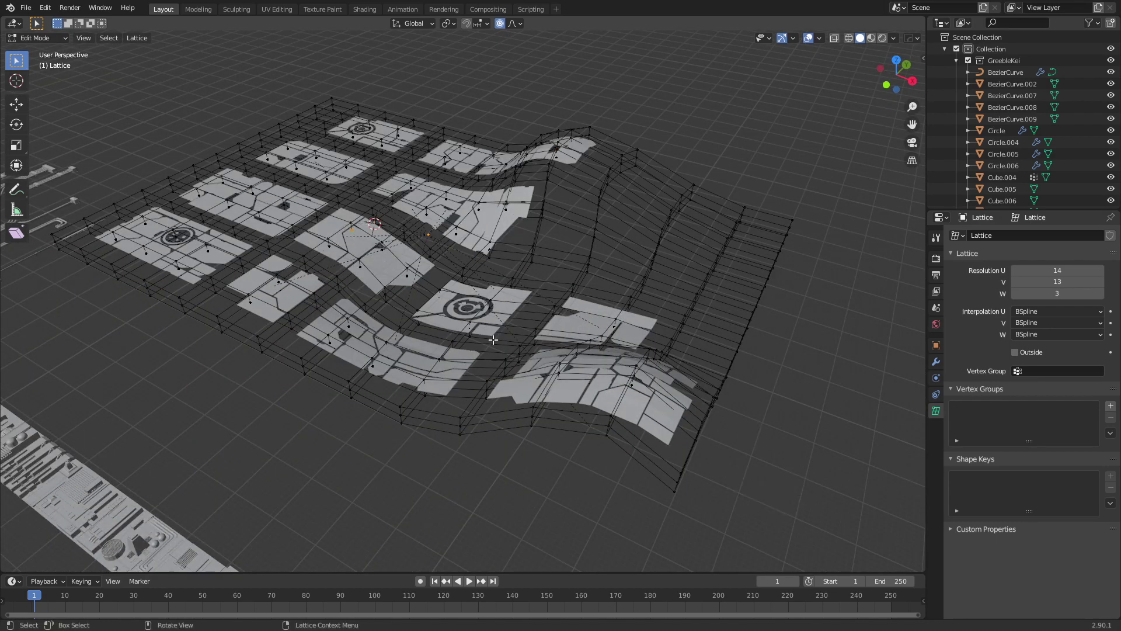
{"action": "key", "text": "r"}
{"action": "left_click", "coordinate": [482, 275]}
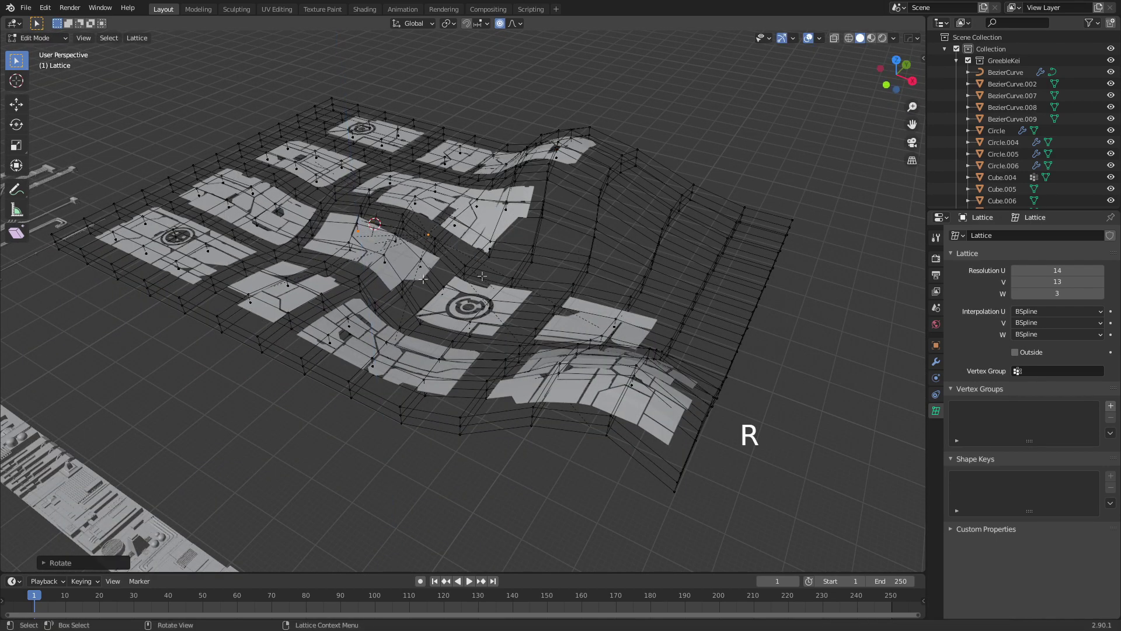
- Raise the front-edge lattice points between the front-left circular panel and the small panel group along Z
{"action": "middle_click_drag", "start_coordinate": [424, 278], "coordinate": [424, 326]}
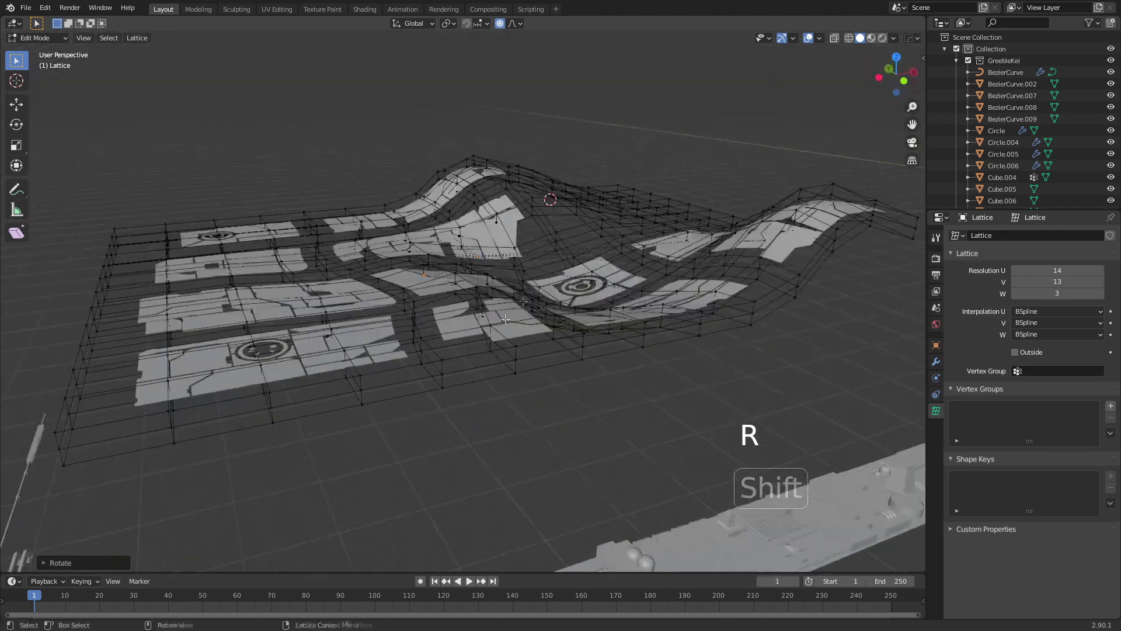
{"action": "left_click", "coordinate": [421, 321], "text": "shift"}
{"action": "key", "text": "g"}
{"action": "middle_click", "coordinate": [452, 327]}
{"action": "left_click", "coordinate": [450, 55]}
- Pull down the lattice points at the left end of the second panel row with proportional editing
{"action": "middle_click_drag", "start_coordinate": [350, 313], "coordinate": [594, 374]}
{"action": "left_click", "coordinate": [596, 377]}
{"action": "left_click", "coordinate": [594, 353], "text": "shift"}
{"action": "left_click", "coordinate": [590, 393], "text": "shift"}
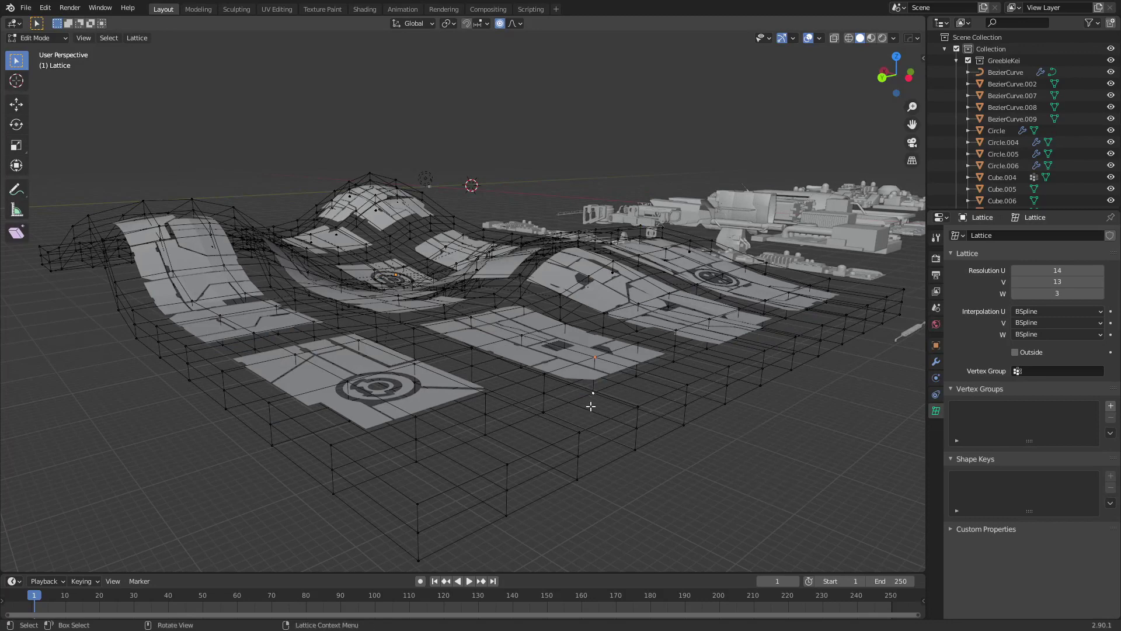
{"action": "key", "text": "g"}
{"action": "left_click", "coordinate": [601, 480]}
- Raise the front-left corner points of the lattice along Z, using a reduced proportional editing size
{"action": "middle_click_drag", "start_coordinate": [601, 481], "coordinate": [570, 491]}
{"action": "left_click", "coordinate": [443, 405]}
{"action": "left_click", "coordinate": [443, 387], "text": "shift"}
{"action": "left_click", "coordinate": [443, 429], "text": "shift"}
{"action": "key", "text": "g"}
{"action": "middle_click", "coordinate": [458, 447]}
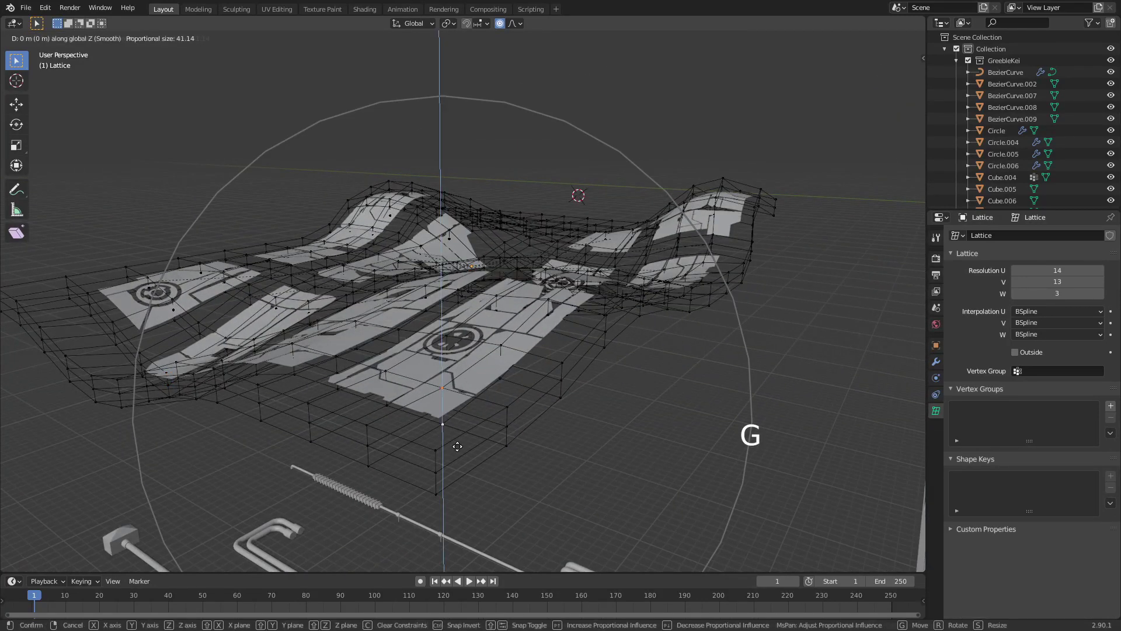
{"action": "scroll", "coordinate": [457, 446], "scroll_direction": "up", "scroll_amount": 5}
{"action": "left_click", "coordinate": [457, 447]}
- Lower the lattice points between the inner circular panel and the empty area by about 18 m along Z, then leave editing
{"action": "mouse_move", "coordinate": [457, 446]}
{"action": "middle_mouse_down"}
{"action": "mouse_move", "coordinate": [429, 374]}
{"action": "mouse_move", "coordinate": [476, 437]}
{"action": "middle_mouse_up"}
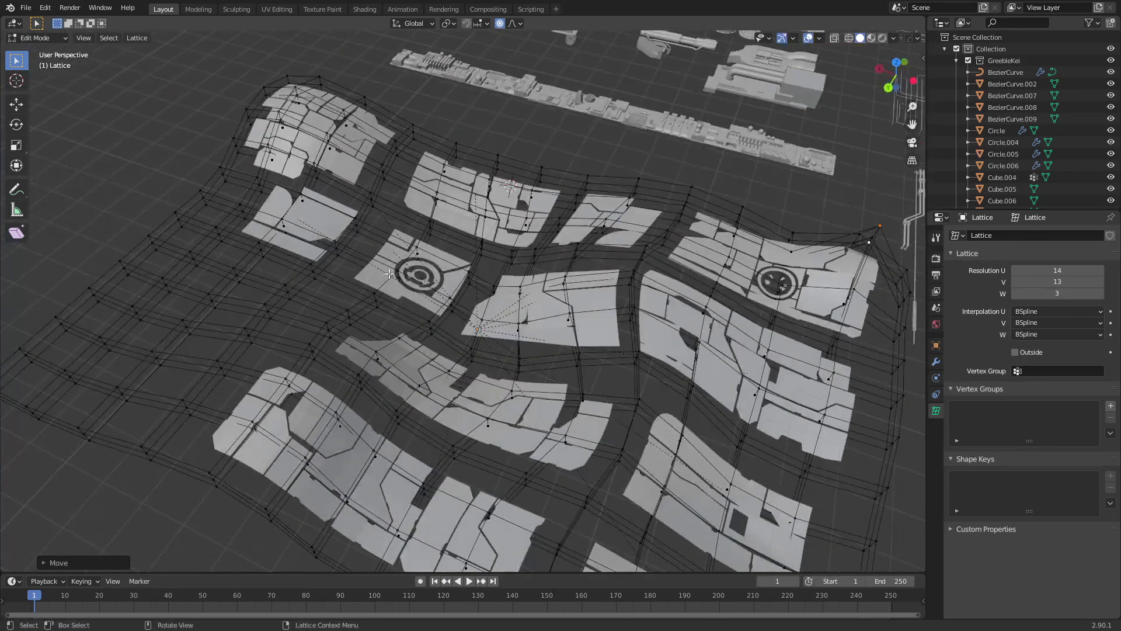
{"action": "left_click", "coordinate": [337, 250], "text": "shift"}
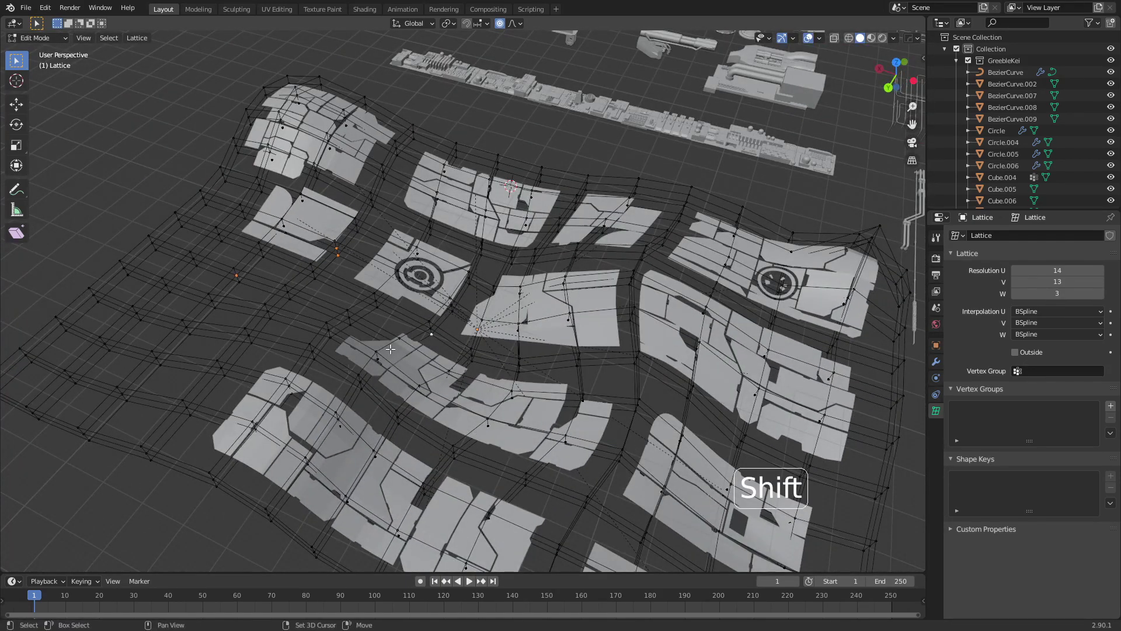
{"action": "key", "text": "g"}
{"action": "key", "text": "z"}
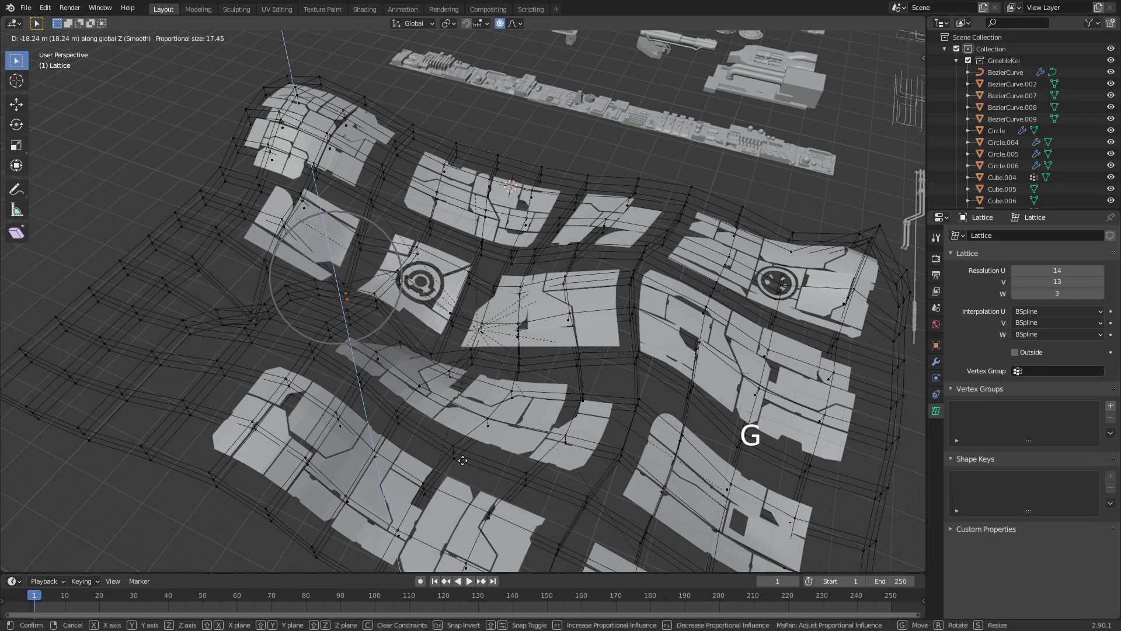
{"action": "left_click", "coordinate": [462, 460]}
{"action": "middle_click_drag", "start_coordinate": [463, 460], "coordinate": [426, 440]}
{"action": "key", "text": "Tab"}
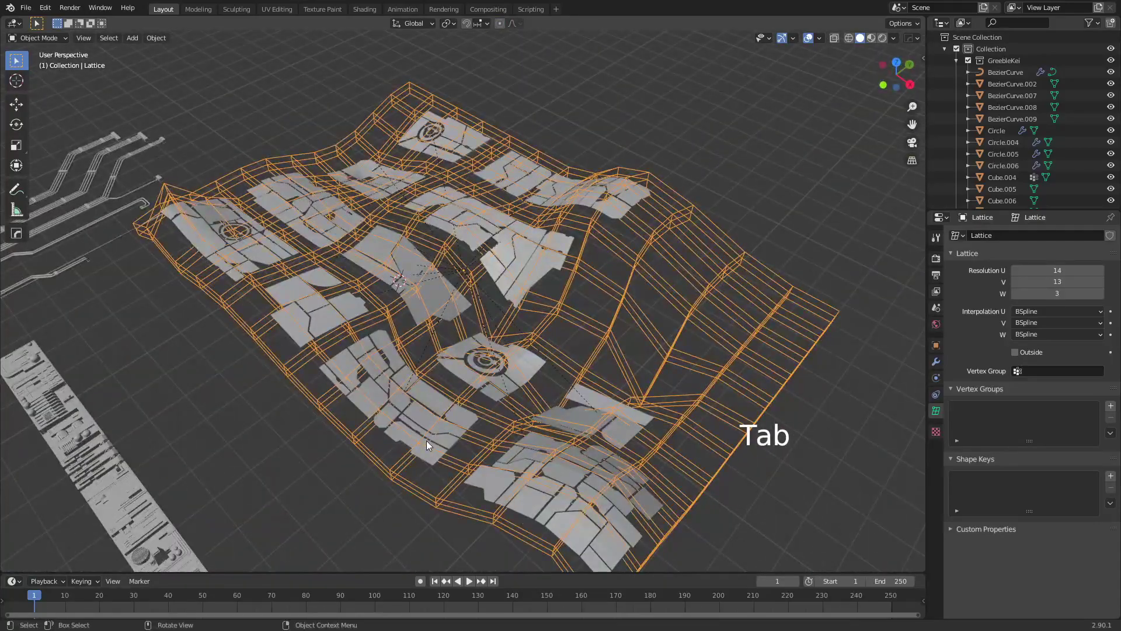
- Join all the deformed panels, excluding the lattice, into the front-right panel object and remove its Bevel modifier
{"action": "middle_click_drag", "start_coordinate": [443, 440], "coordinate": [569, 411]}
{"action": "key", "text": "c"}
{"action": "scroll", "coordinate": [573, 411], "scroll_direction": "down", "scroll_amount": 4}
{"action": "mouse_move", "coordinate": [610, 397]}
{"action": "left_mouse_down"}
{"action": "mouse_move", "coordinate": [555, 281]}
{"action": "mouse_move", "coordinate": [292, 315]}
{"action": "mouse_move", "coordinate": [604, 400]}
{"action": "left_mouse_up"}
{"action": "right_click", "coordinate": [604, 401]}
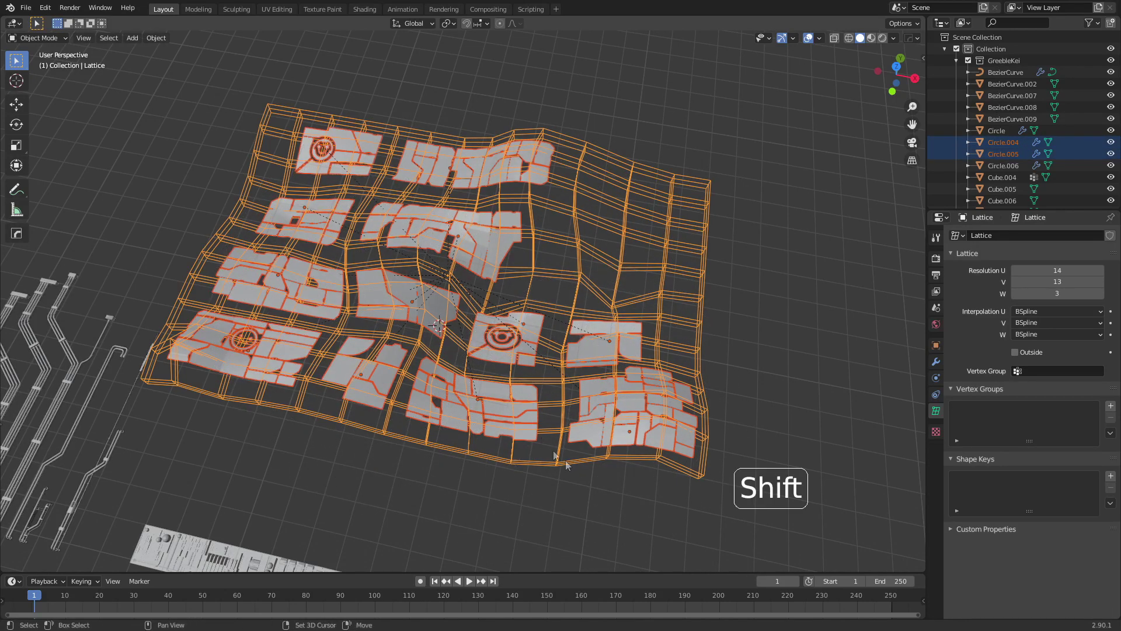
{"action": "left_click", "coordinate": [584, 462], "text": "shift"}
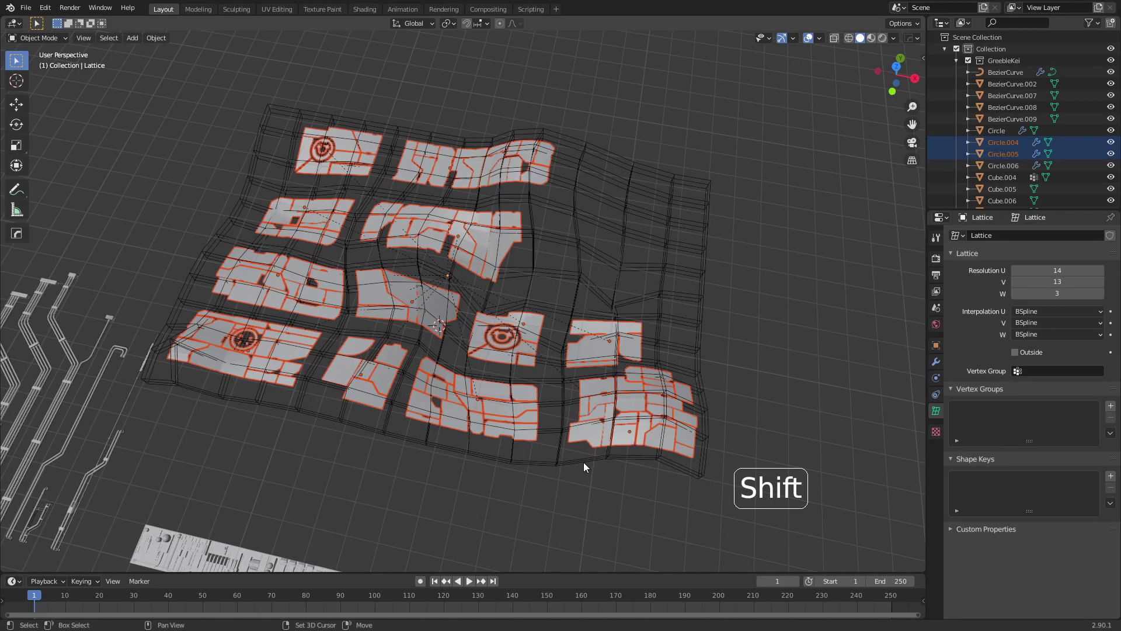
{"action": "left_click", "coordinate": [589, 434], "text": "shift"}
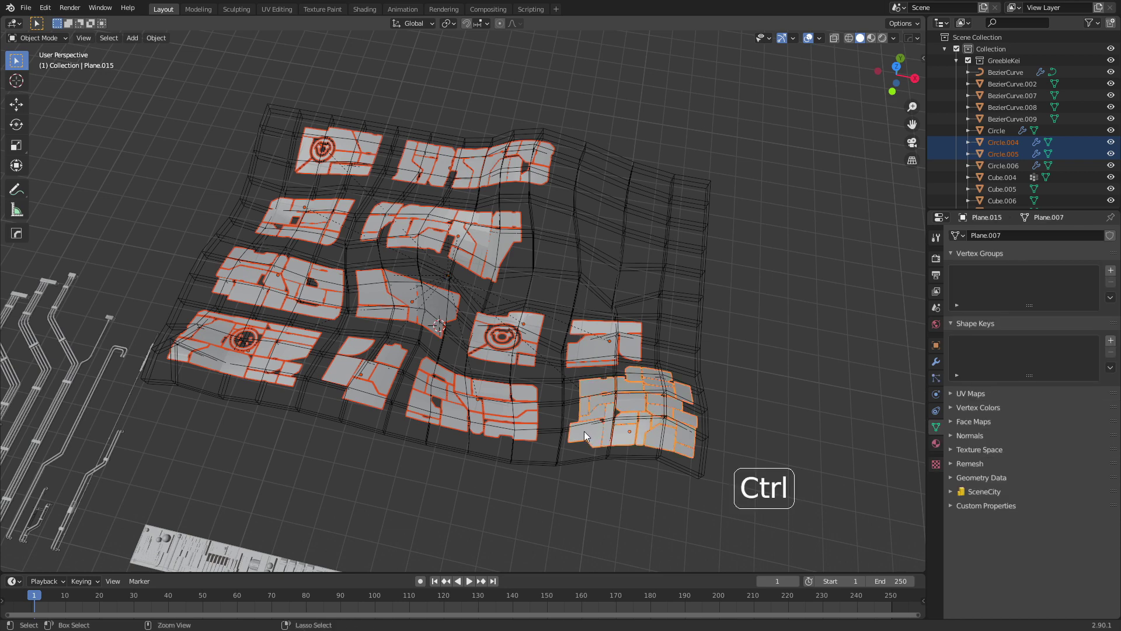
{"action": "key", "text": "ctrl+j"}
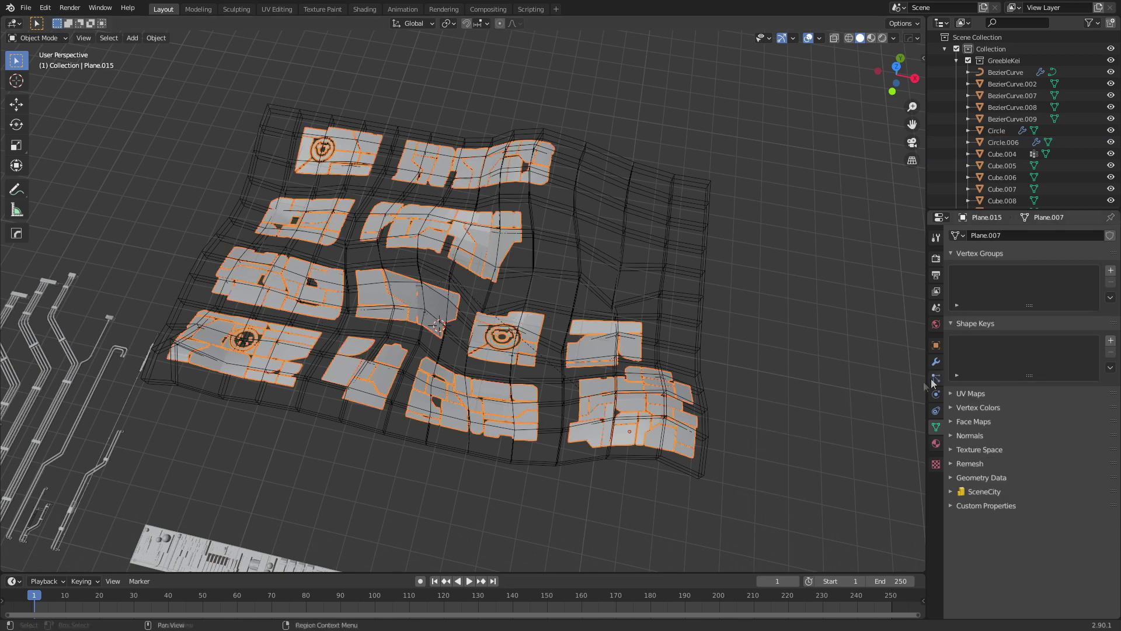
{"action": "left_click", "coordinate": [936, 362]}
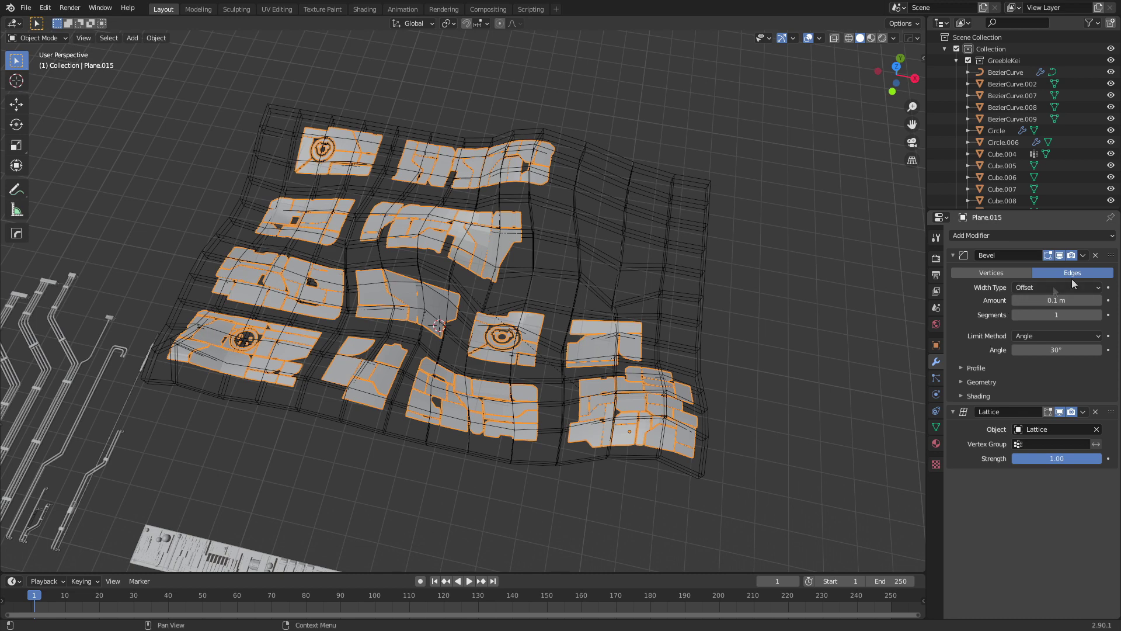
{"action": "left_click", "coordinate": [1096, 255]}
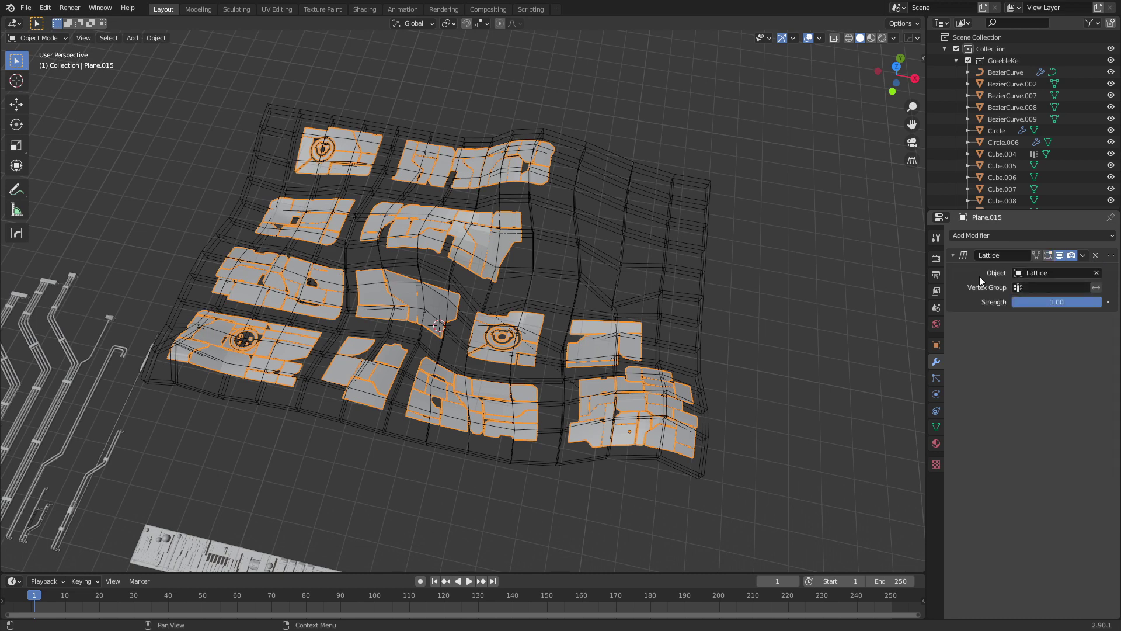
- Apply the Lattice modifier on the joined panels and delete the lattice object
{"action": "key", "text": "ctrl+a"}
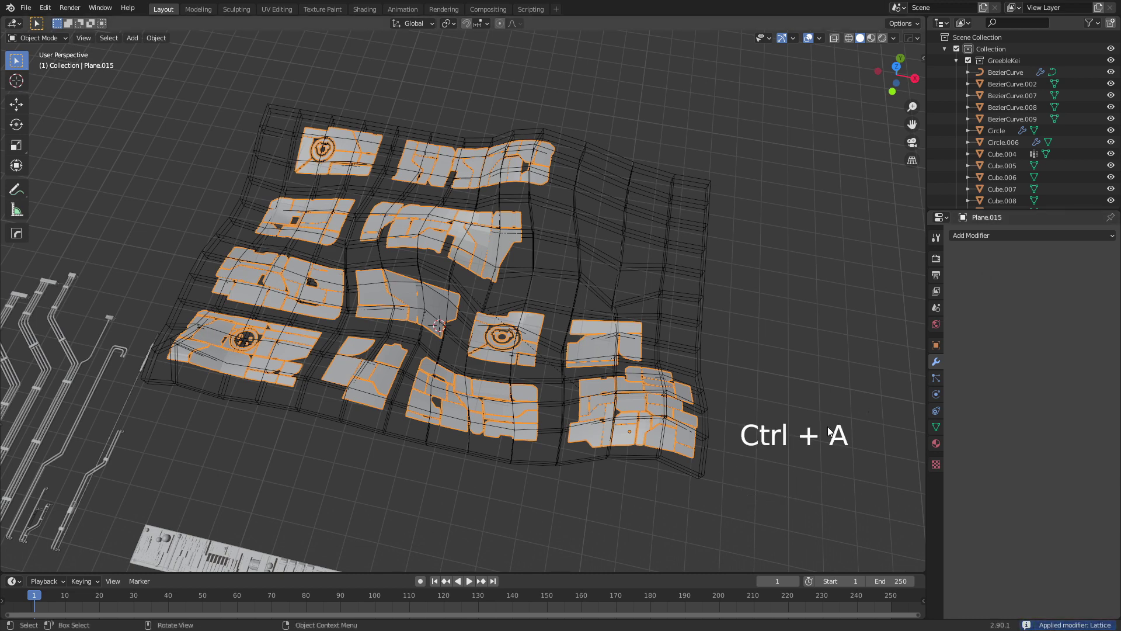
{"action": "left_click", "coordinate": [708, 437]}
{"action": "key", "text": "Delete"}
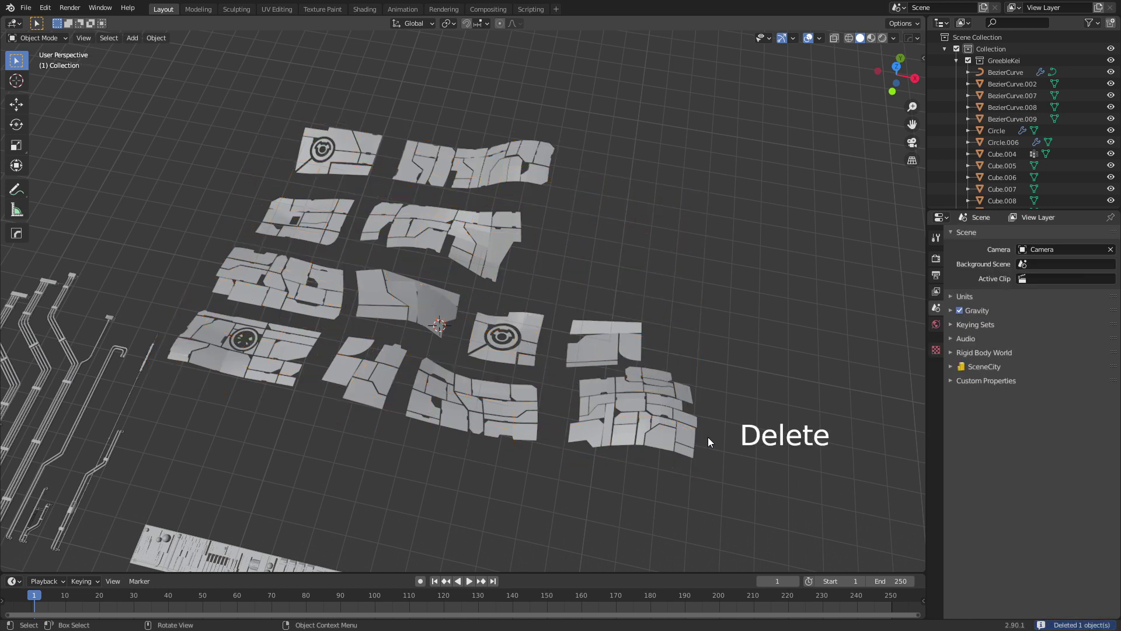
- Separate the entire joined panel mesh into individual objects by loose parts
{"action": "left_click", "coordinate": [531, 156]}
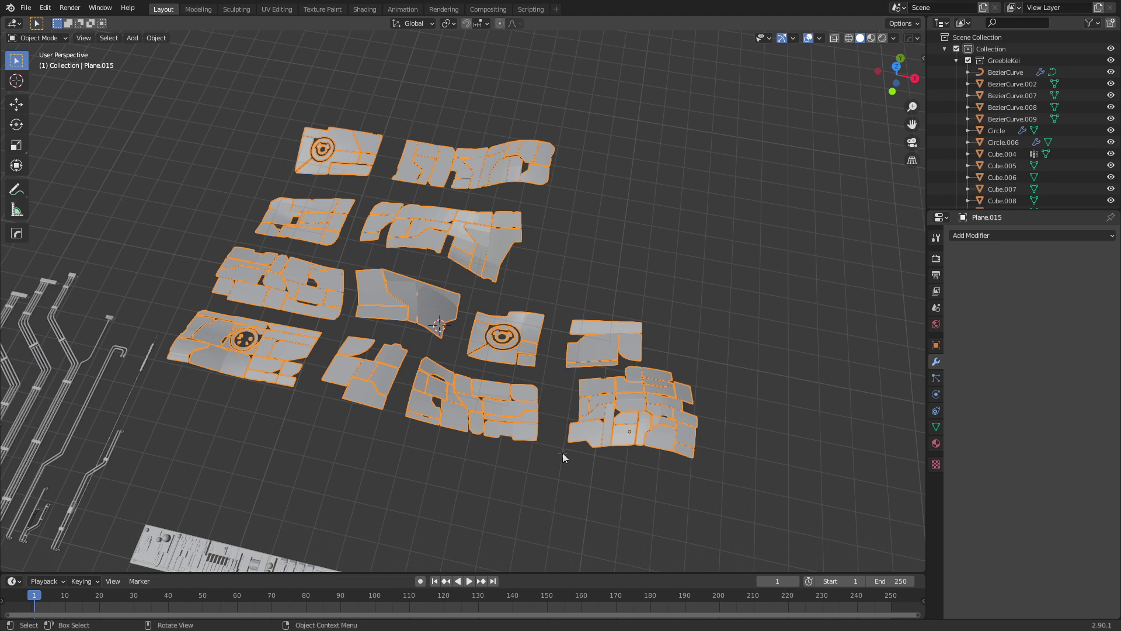
{"action": "key", "text": "Tab"}
{"action": "key", "text": "a"}
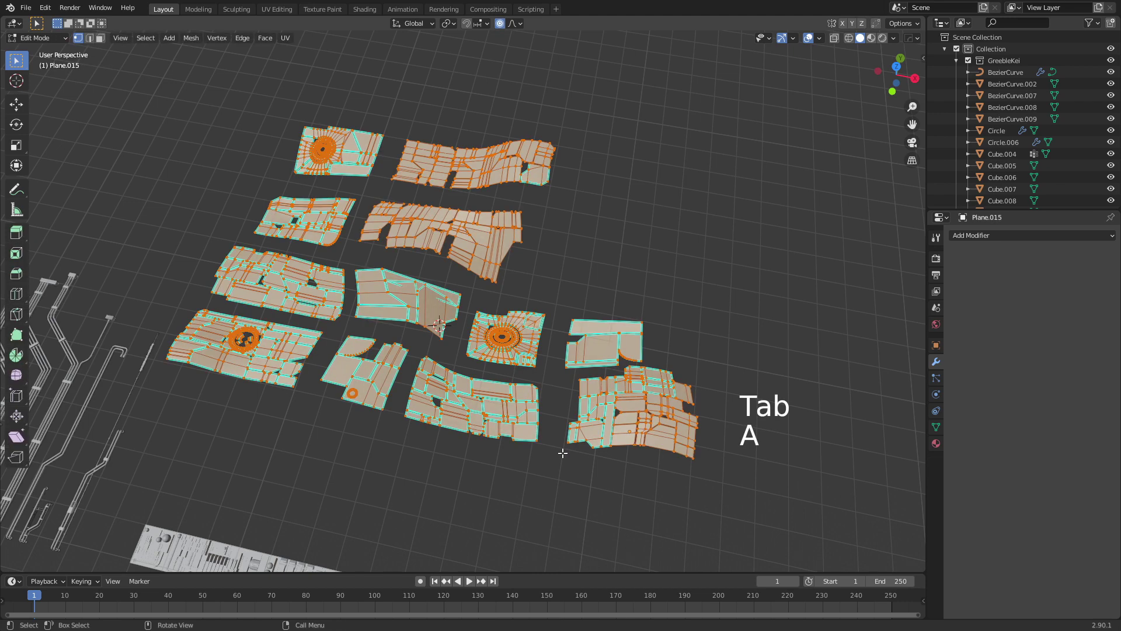
{"action": "key", "text": "space"}
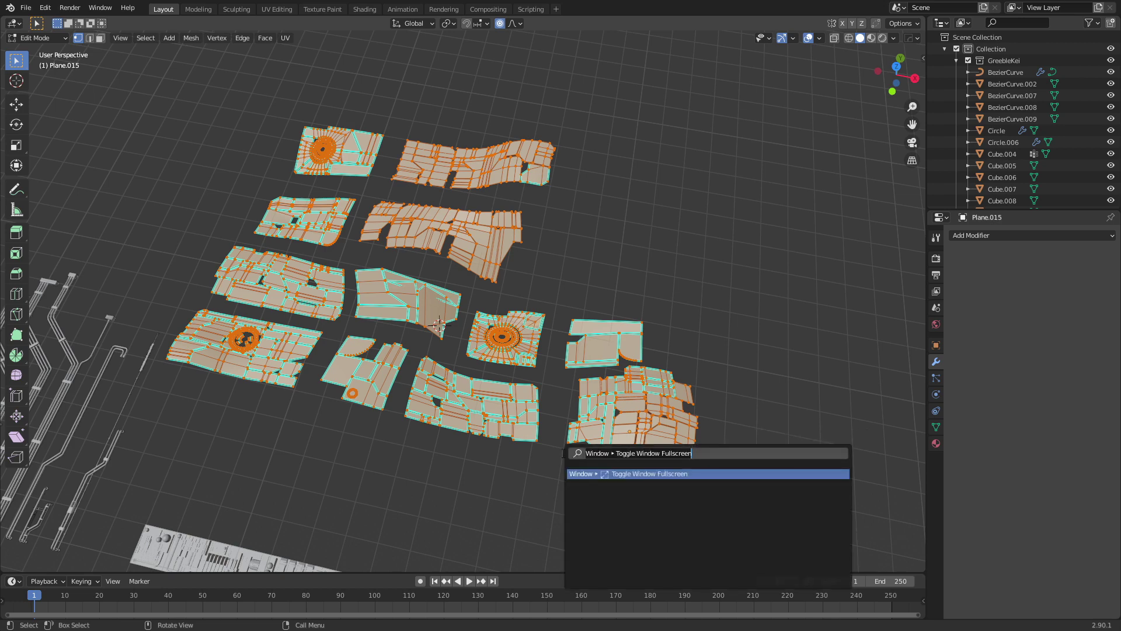
{"action": "type", "text": "sep"}
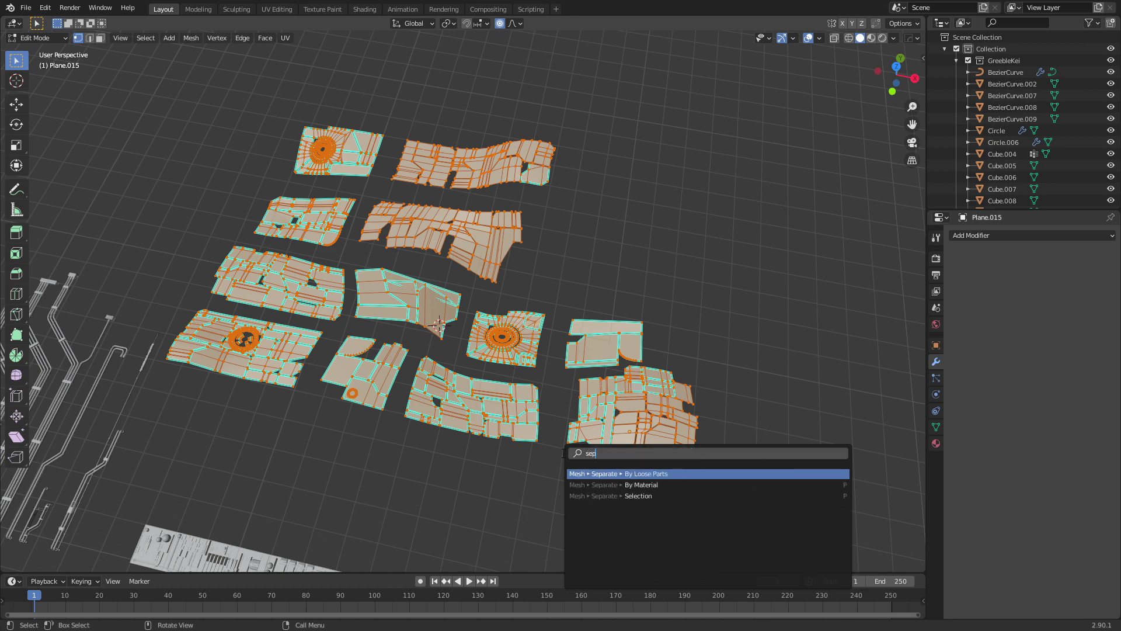
{"action": "left_click", "coordinate": [636, 474]}
{"action": "key", "text": "Tab"}
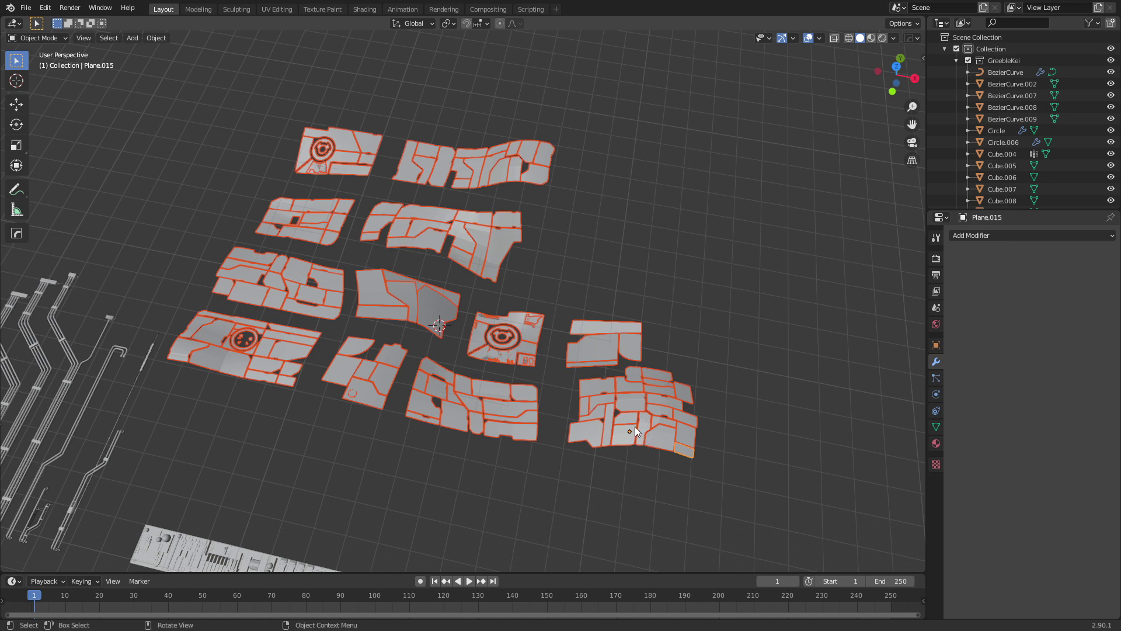
- Set the origin of every separated plate to its geometry
{"action": "left_click", "coordinate": [158, 39]}
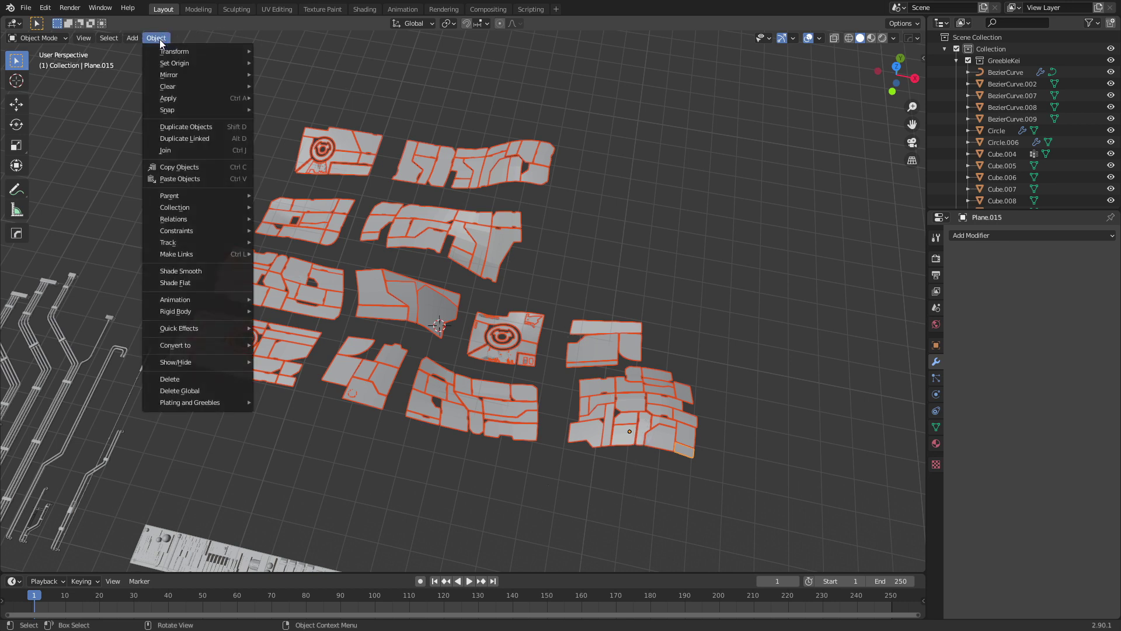
{"action": "mouse_move", "coordinate": [188, 64]}
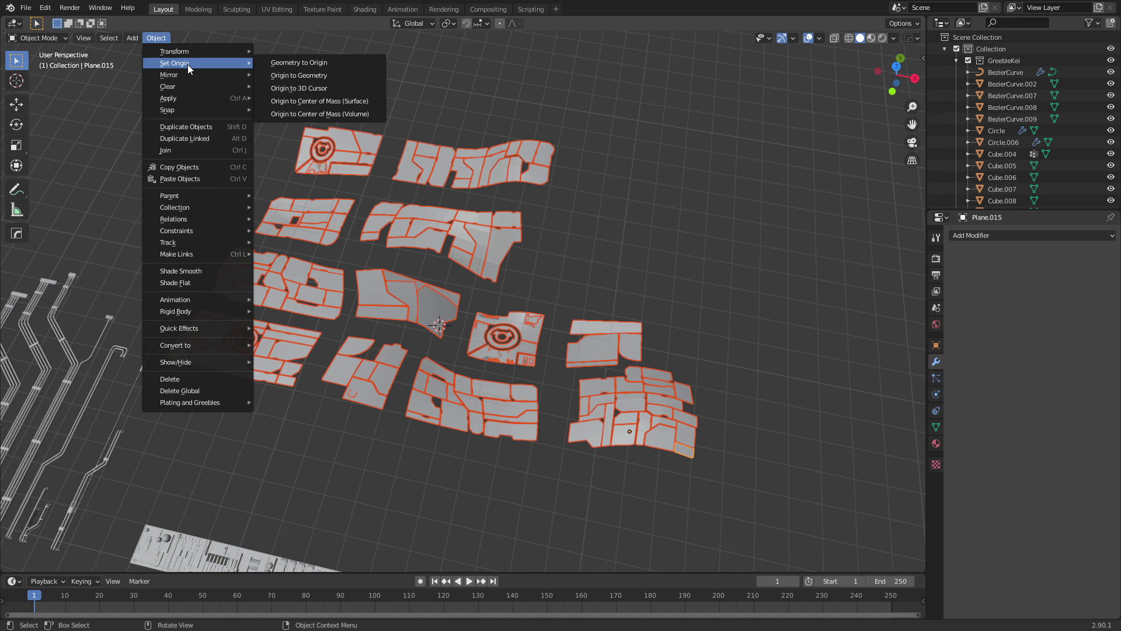
{"action": "left_click", "coordinate": [309, 78]}
- Select individual plates and inspect the separated, curved panels from several angles
{"action": "middle_click_drag", "start_coordinate": [345, 174], "coordinate": [476, 380]}
{"action": "left_click", "coordinate": [543, 346]}
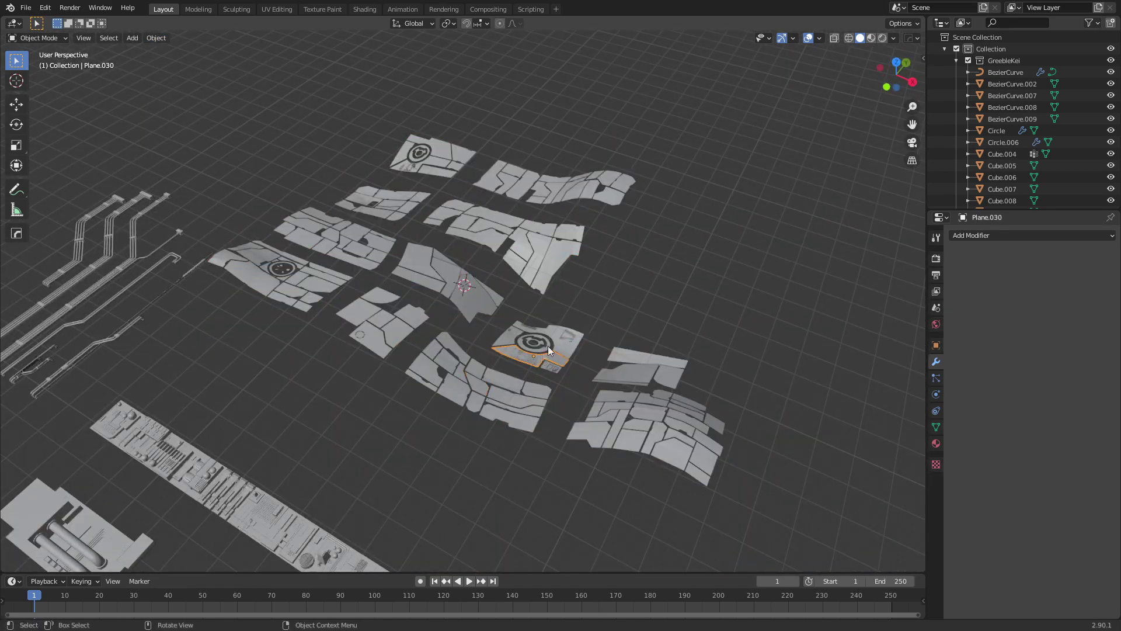
{"action": "left_click", "coordinate": [527, 262]}
{"action": "middle_click_drag", "start_coordinate": [394, 307], "coordinate": [417, 324]}
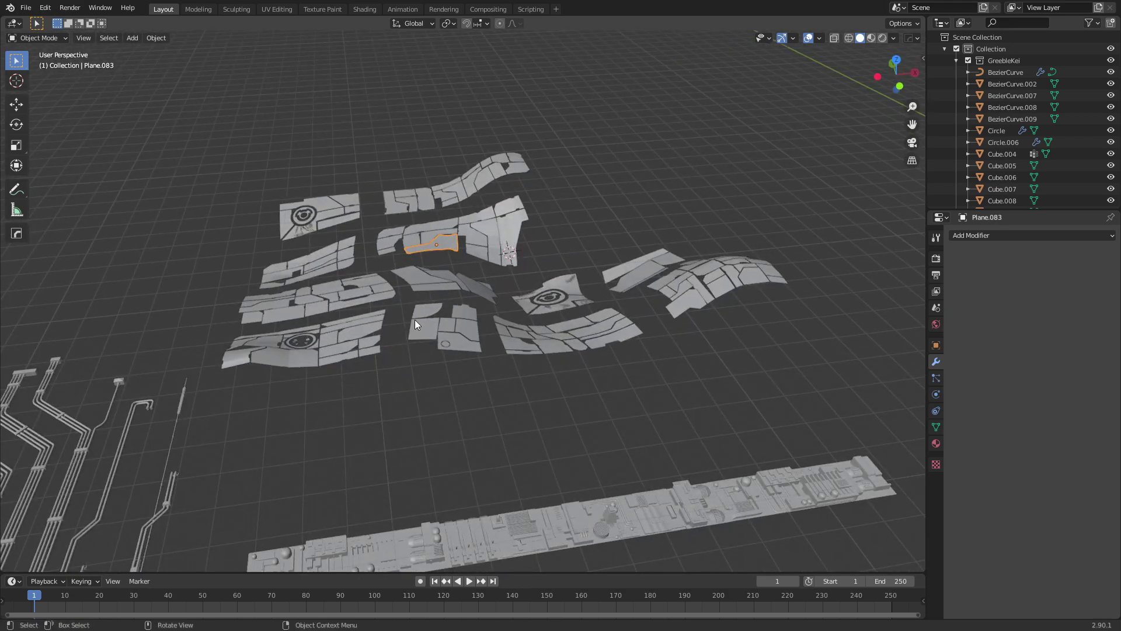
{"action": "middle_click_drag", "start_coordinate": [468, 356], "coordinate": [392, 370]}
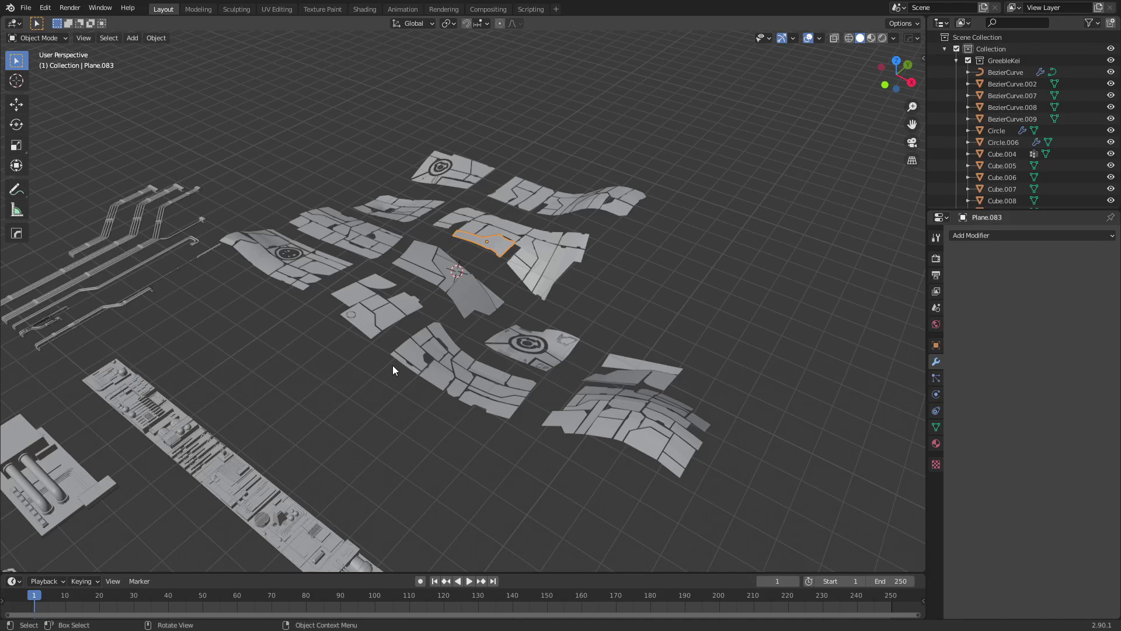